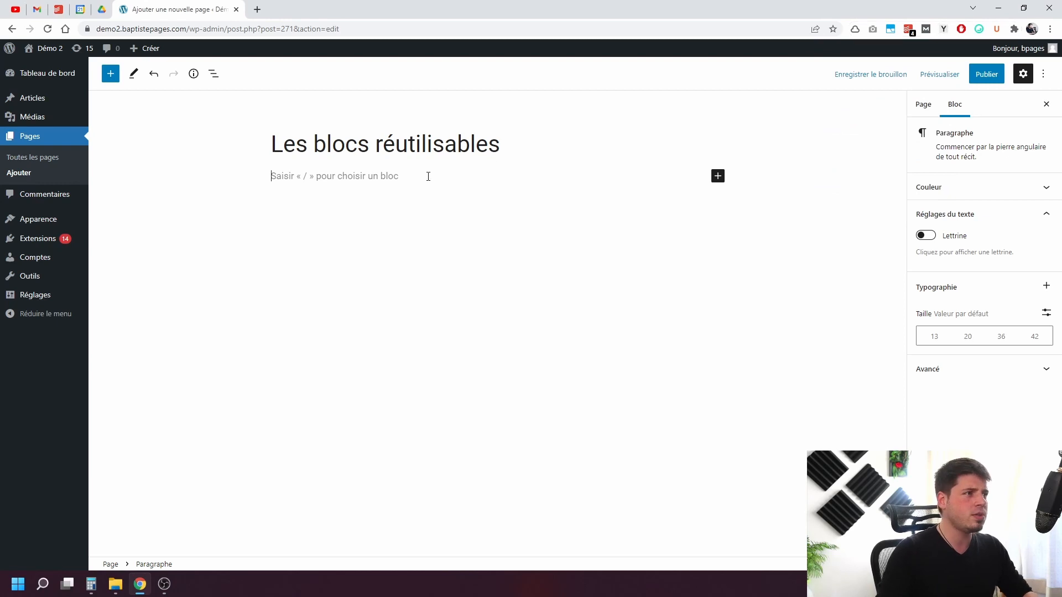
- Fill the page body below the title with the lorem ipsum paragraphs, pasted twice in succession
key(ctrl+v)
key(Return)
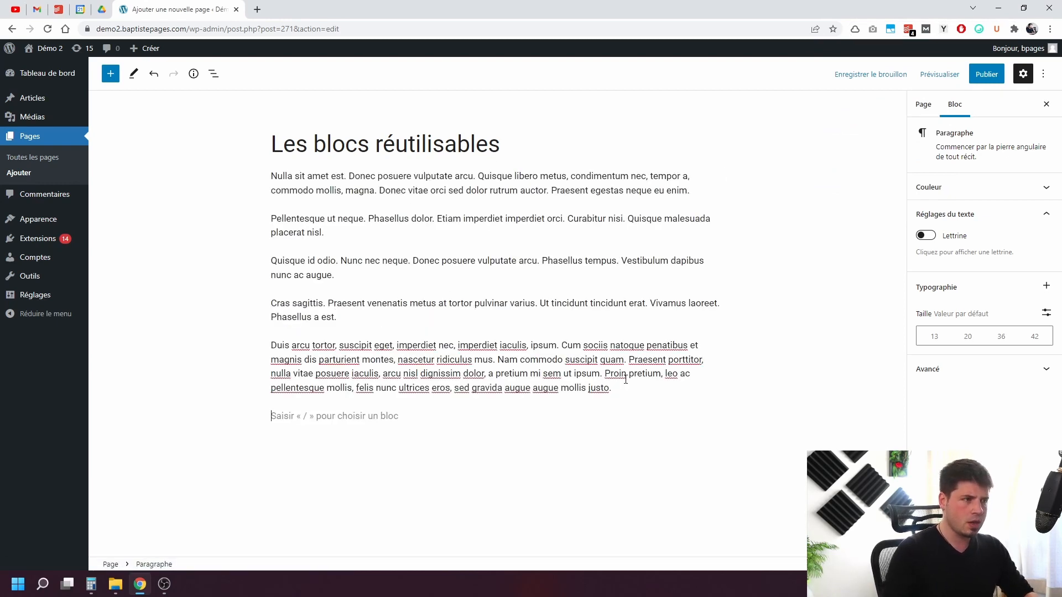
text(Nulla sit amet est. Donec posuere vulputate arcu. Quisque libero metus, condimentum nec, tempor a, commodo mollis, magna. Donec vitae orci sed dolor rutrum auctor. Praesent egestas neque eu enim. Pellentesque ut neque. Phasellus dolor. Etiam imperdiet imperdiet orci. Curabitur nisi. Quisque malesuada placerat nisl. Quisque id odio. Nunc nec neque. Donec posuere vulputate arcu. Phasellus tempus. Vestibulum dapibus nunc ac augue. Cras sagittis. Praesent venenatis metus at tortor pulvinar varius. Ut tincidunt tincidunt erat. Vivamus laoreet. Phasellus a est. Duis arcu tortor, suscipit eget, imperdiet nec, imperdiet iaculis, ipsum. Cum sociis natoque penatibus et magnis dis parturient montes, nascetur ridiculus mus. Nam commodo suscipit quam. Praesent porttitor, nulla vitae posuere iaculis, arcu nisl dignissim dolor, a pretium mi sem ut ipsum. Proin pretium, leo ac pellentesque mollis, felis nunc ultrices eros, sed gravida augue augue mollis justo.)
click(628, 293)
- Insert the pain-miam.jpg image from the media library between the two sets of lorem ipsum paragraphs
key(Return)
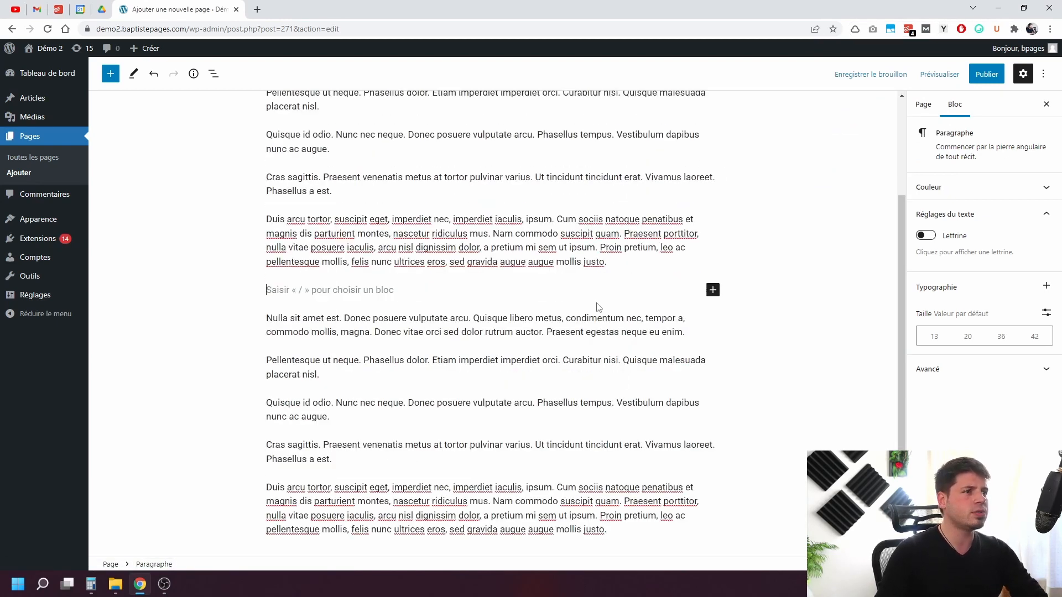
click(713, 290)
click(797, 362)
click(348, 360)
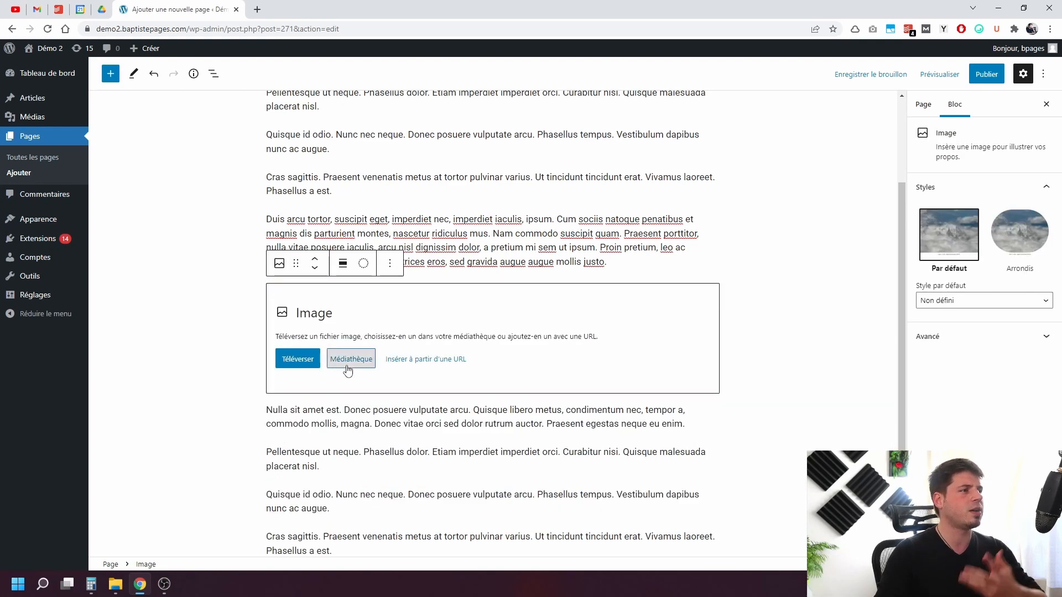
click(340, 193)
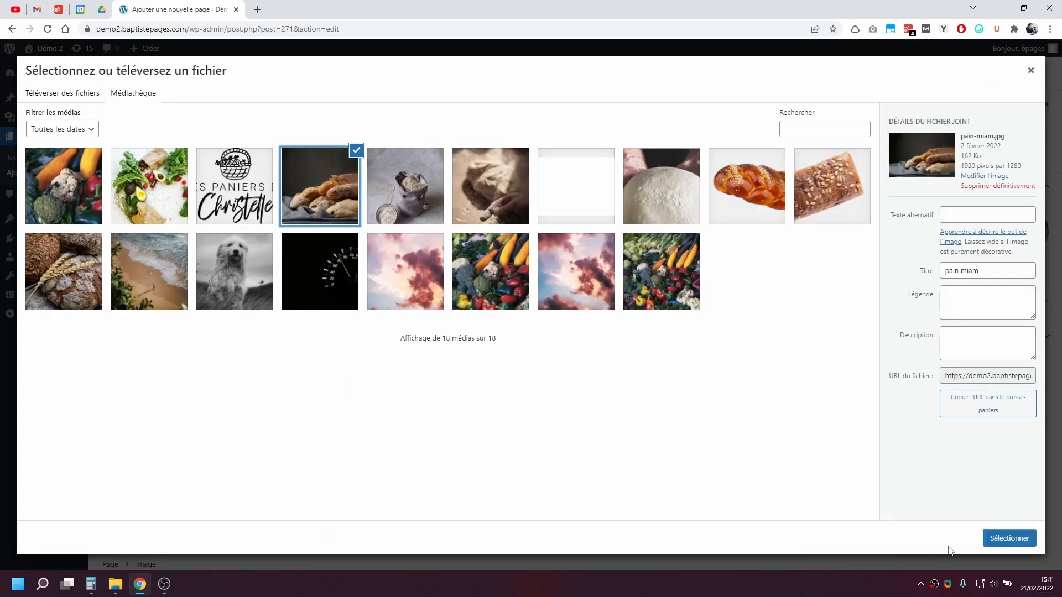
click(1007, 536)
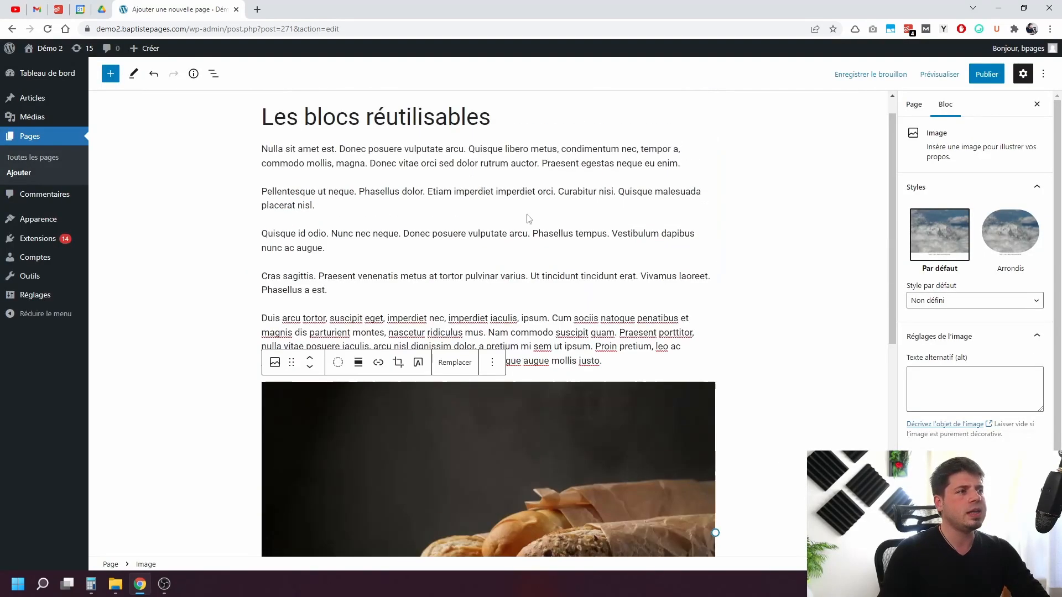
- Add a Titre block between the second and third paragraphs of the first text set
click(486, 270)
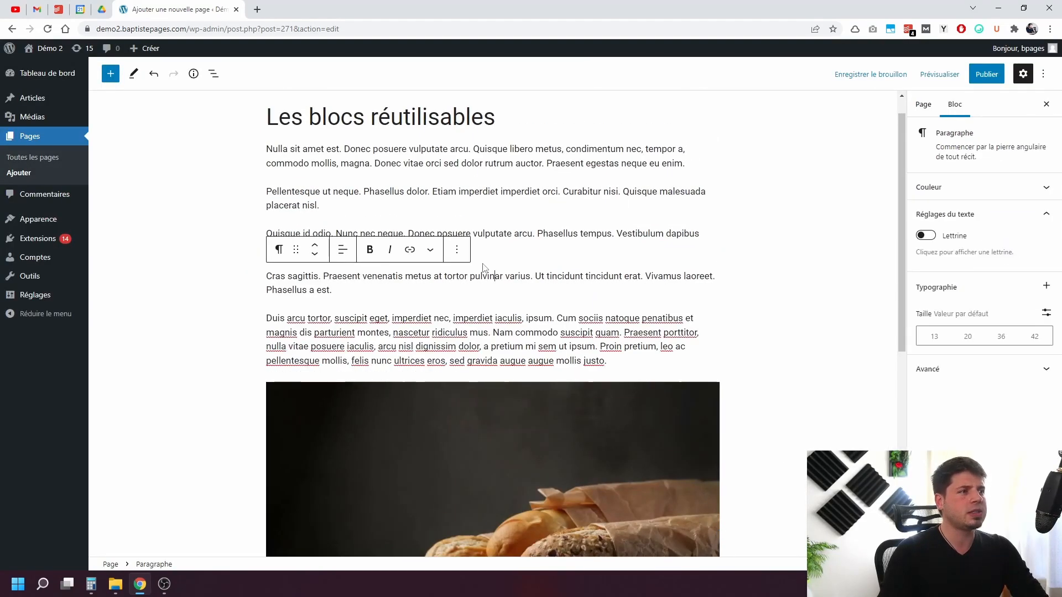
click(469, 230)
click(431, 210)
click(481, 206)
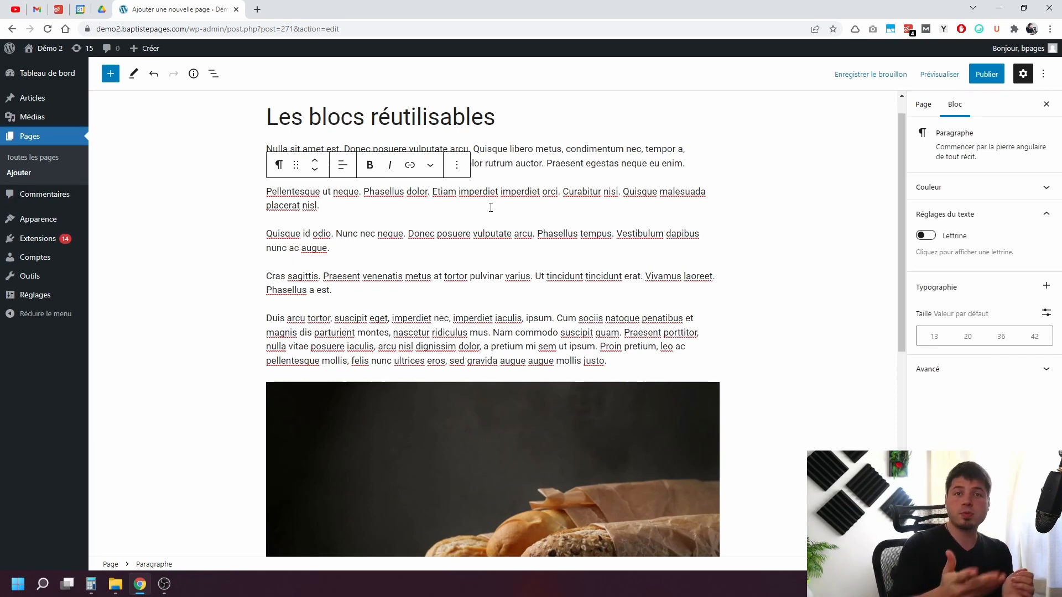
key(Return)
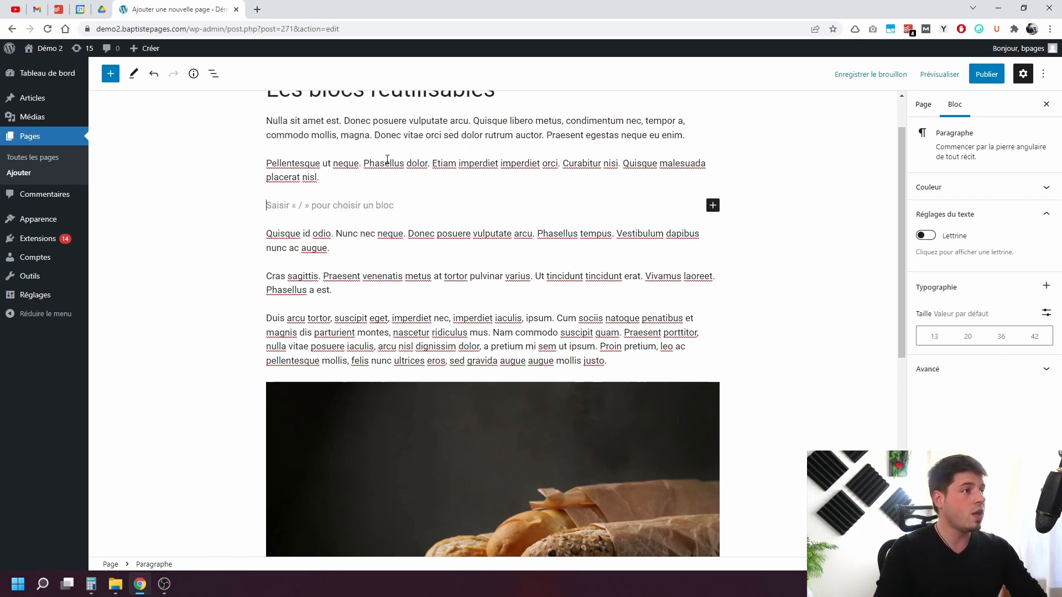
click(713, 205)
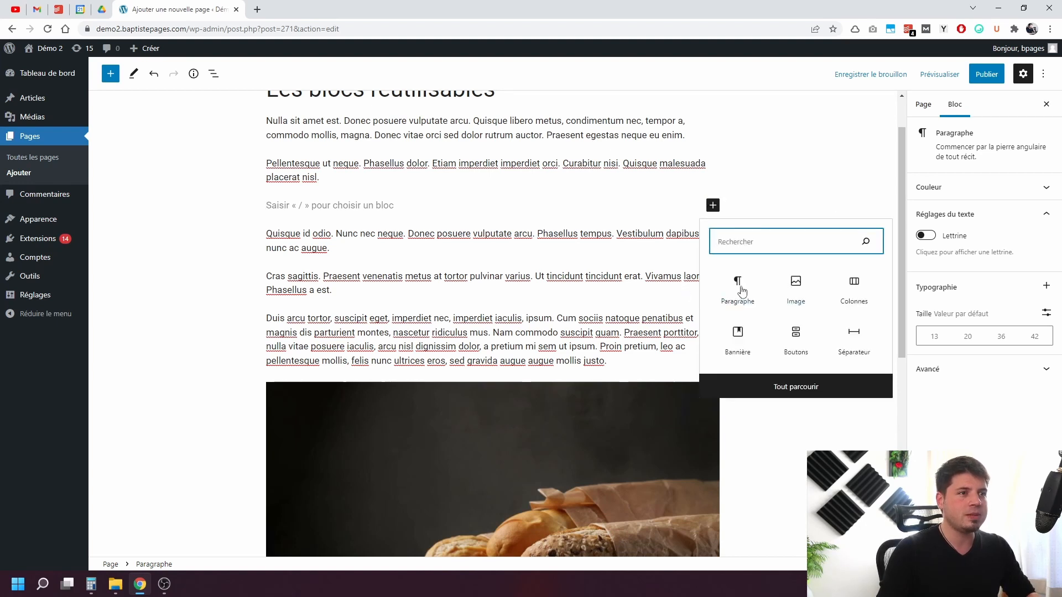
text(tite)
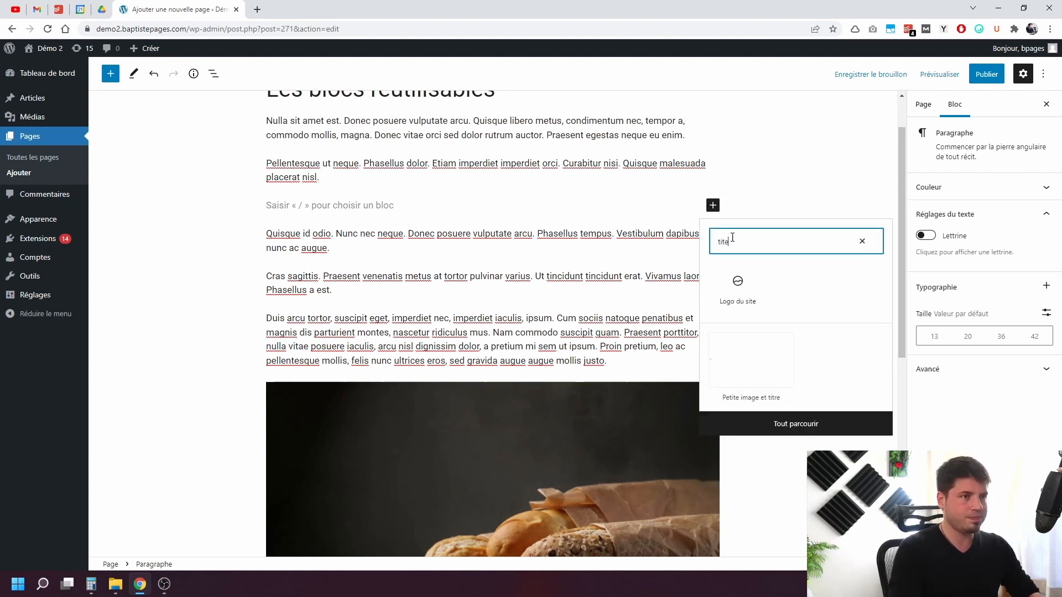
key(BackSpace)
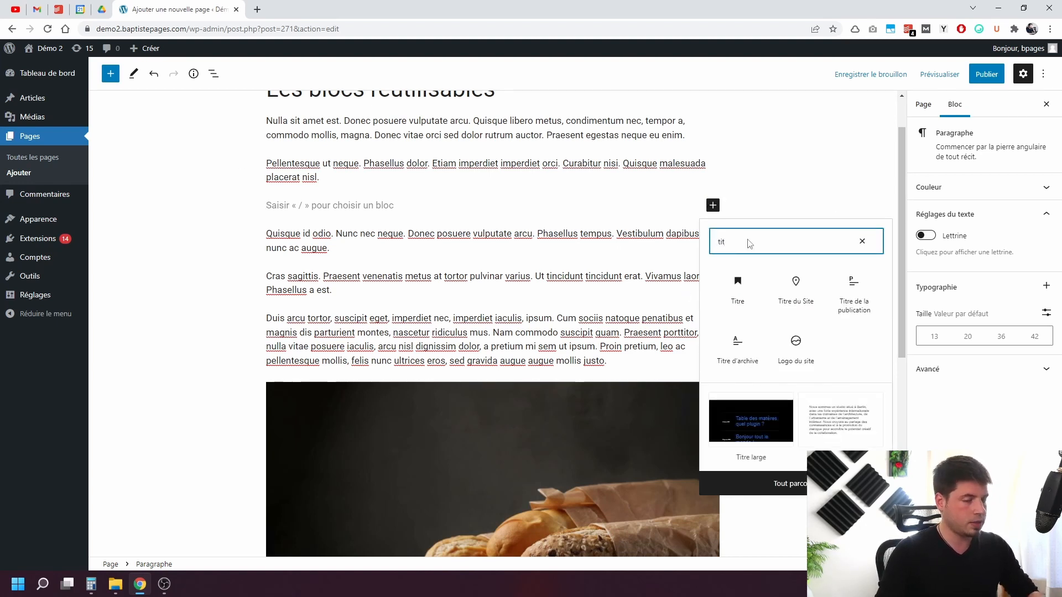
click(738, 289)
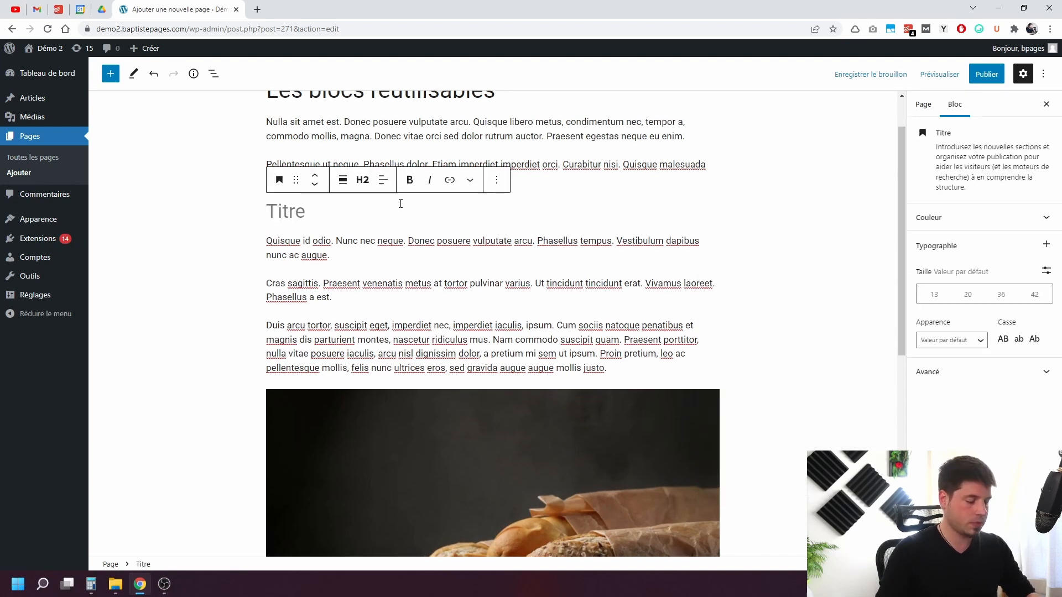
- Write the heading "Vous voulez du pain frais ?" and, in a paragraph beneath it, "C'est livré chez vous encore chaud !"
text(Vous voulez du )
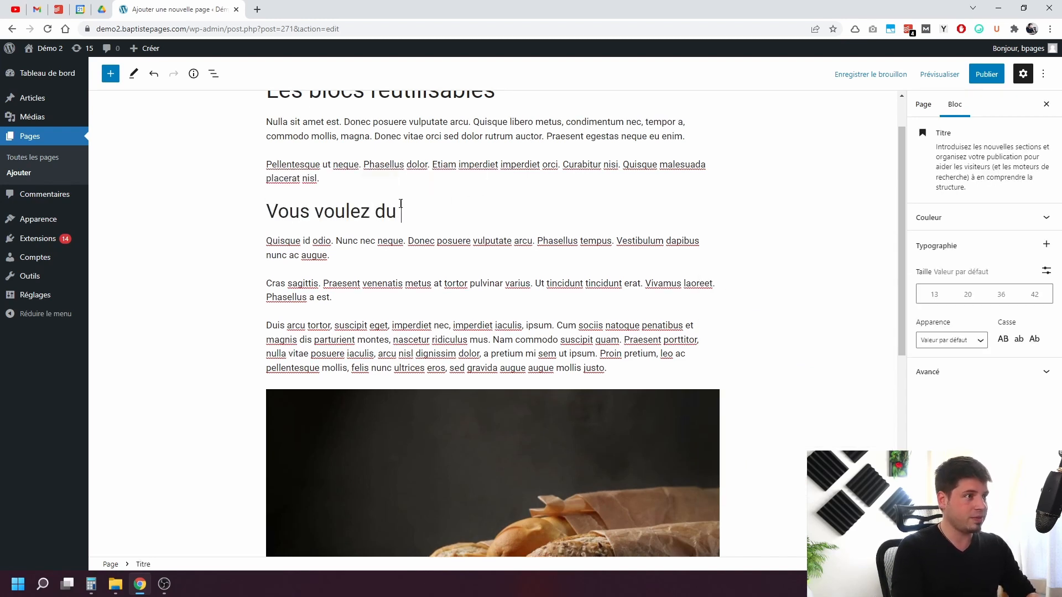
text(pain frais ?)
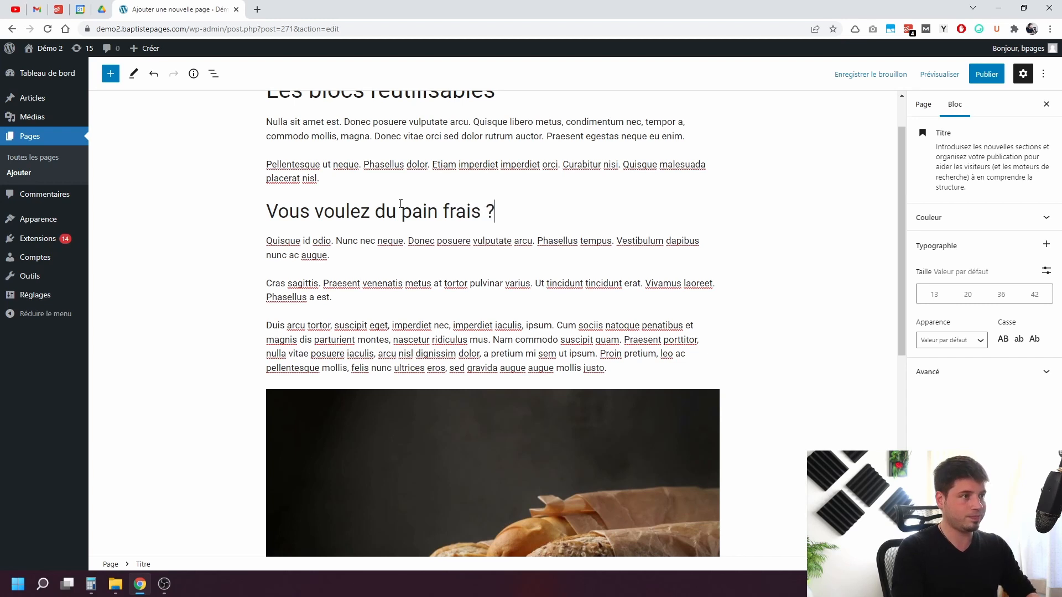
key(Return)
text(C')
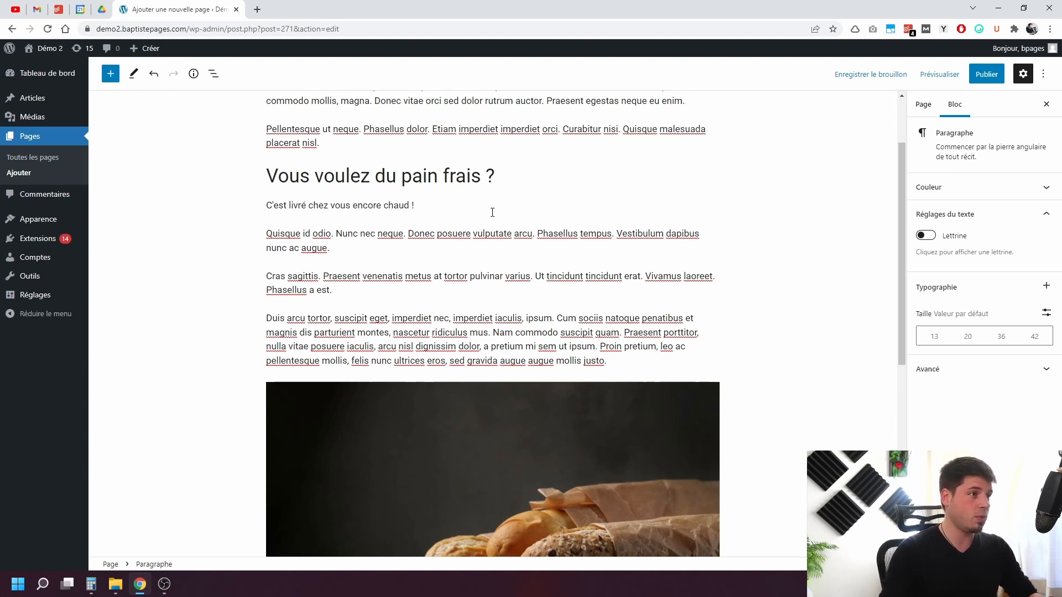
- Add a Boutons block beneath the "C'est livré chez vous encore chaud !" paragraph
key(Return)
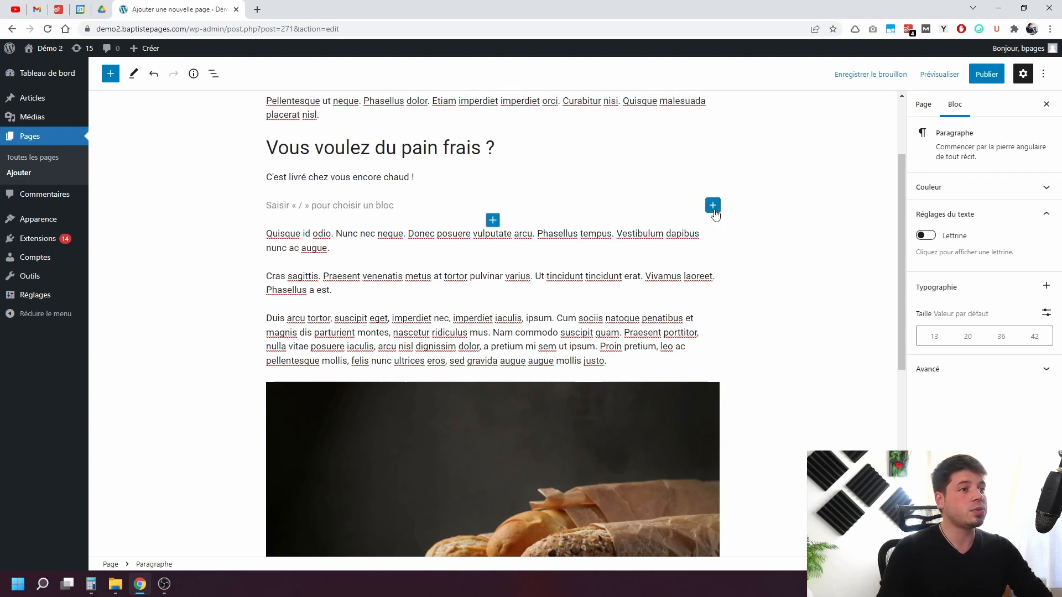
click(712, 205)
text(bouton)
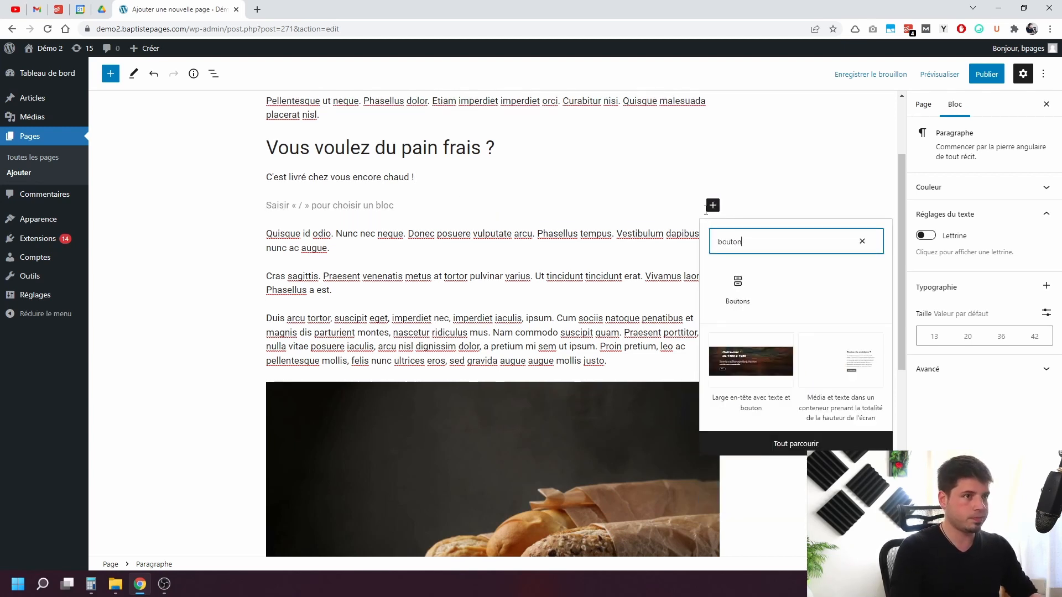
click(723, 289)
click(343, 217)
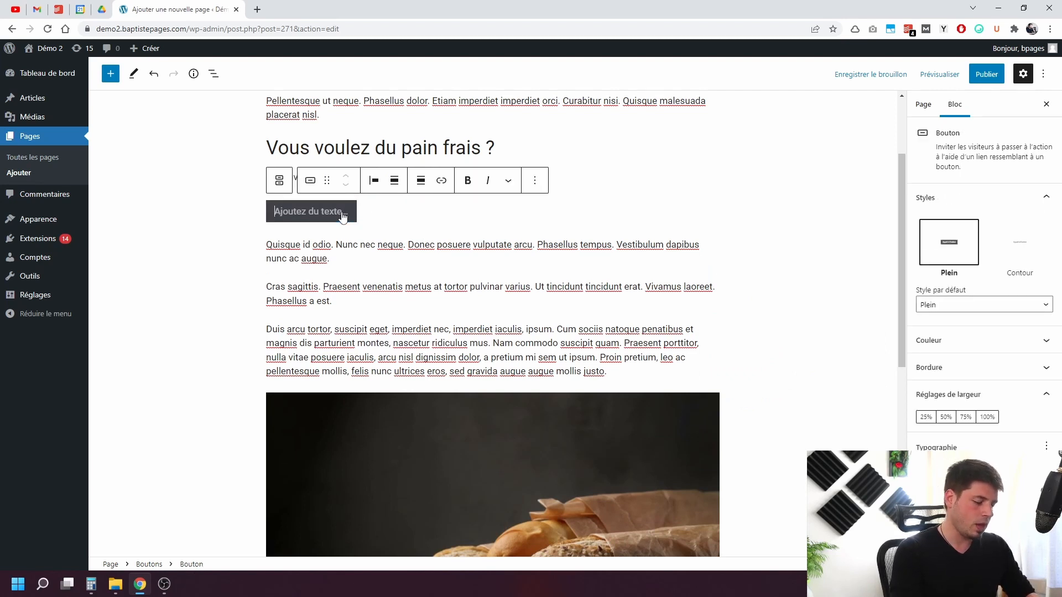
- Label the new button "inscrivez-vous" and save the page draft
text(enscrivez-)
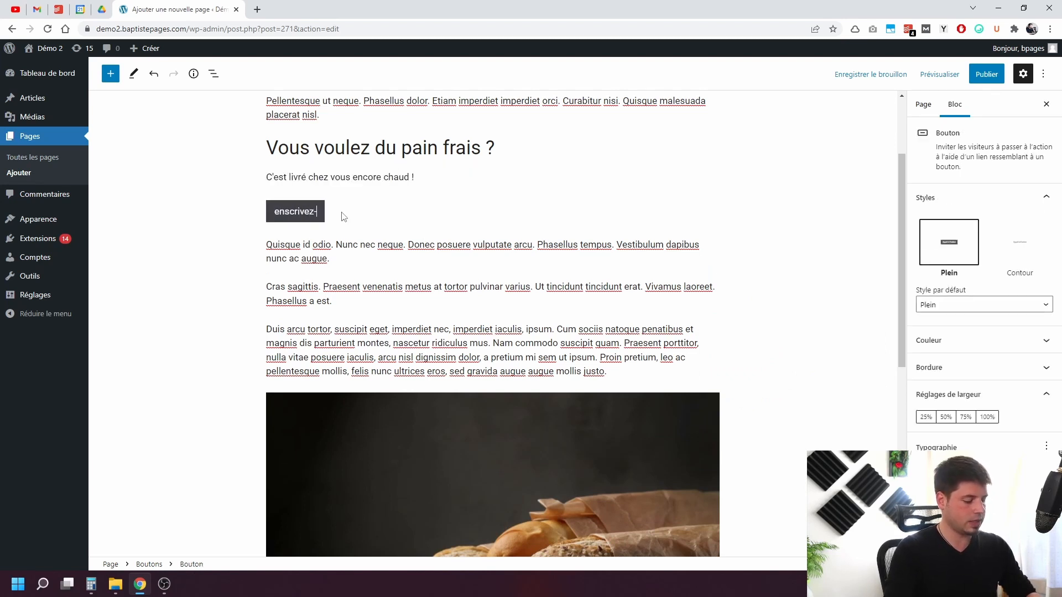
text(vous)
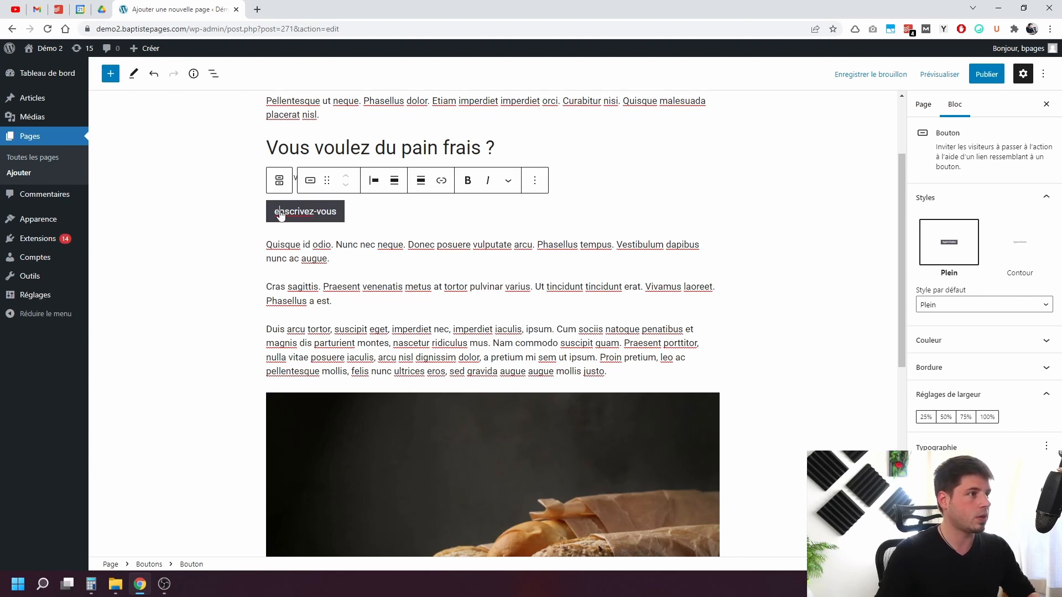
key(BackSpace)
text(i)
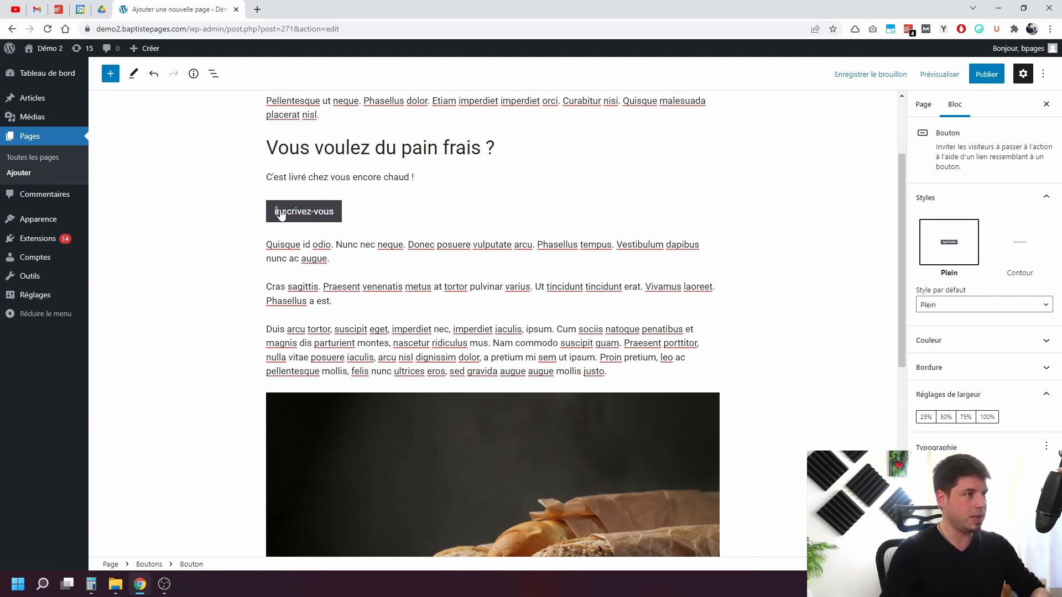
click(383, 212)
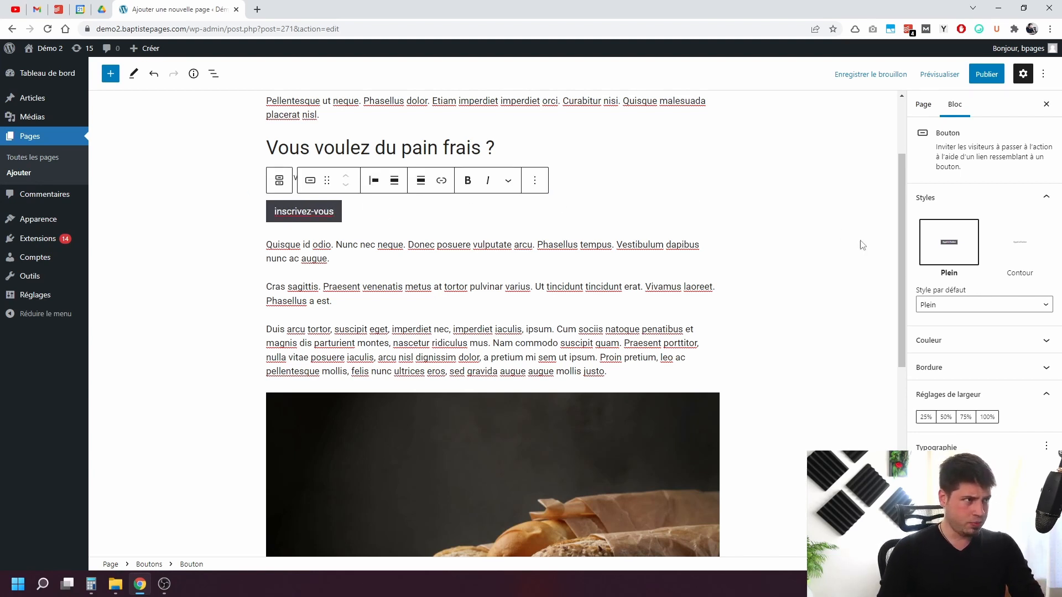
key(ctrl+s)
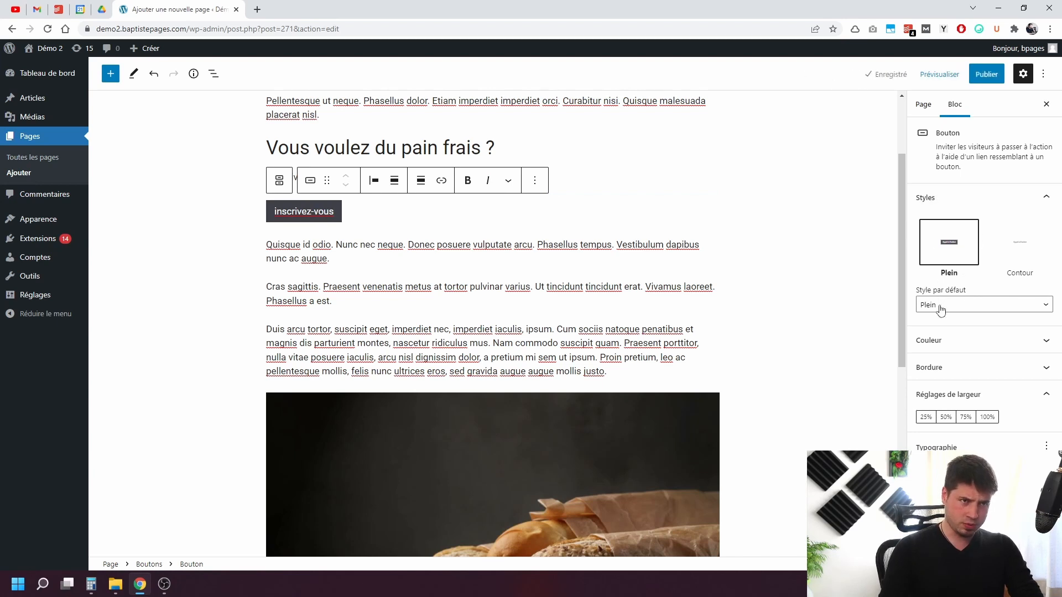
- Set the button's text colour to white #ffffff and its solid background colour to black #000000
click(935, 340)
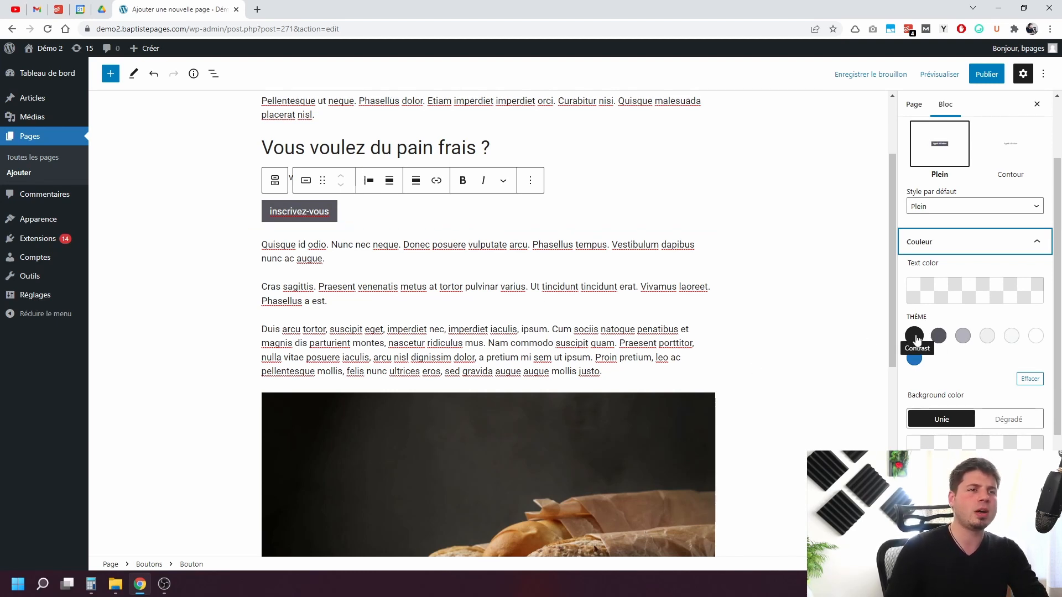
click(934, 297)
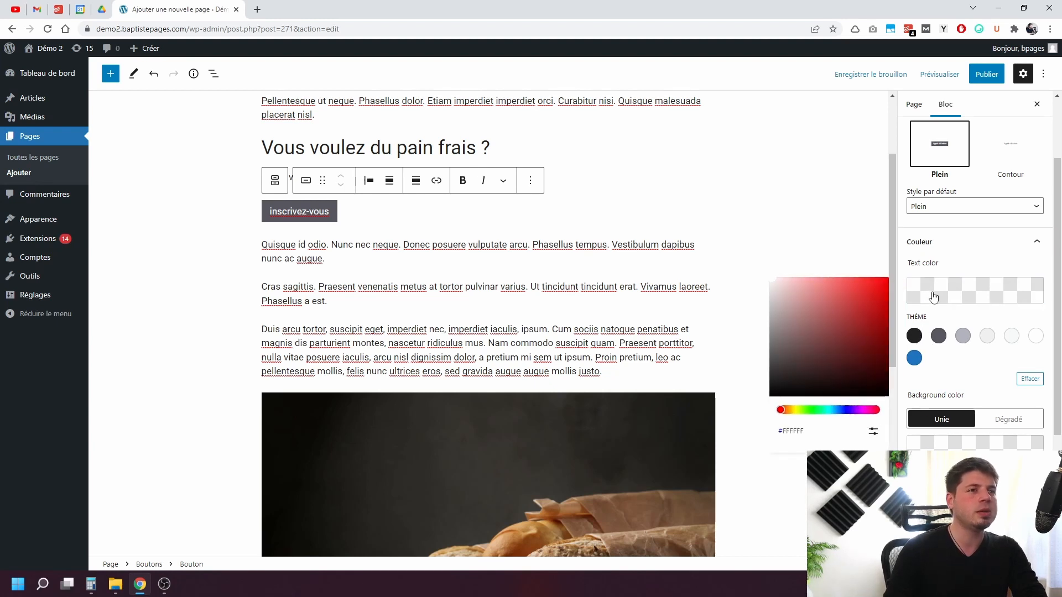
click(933, 442)
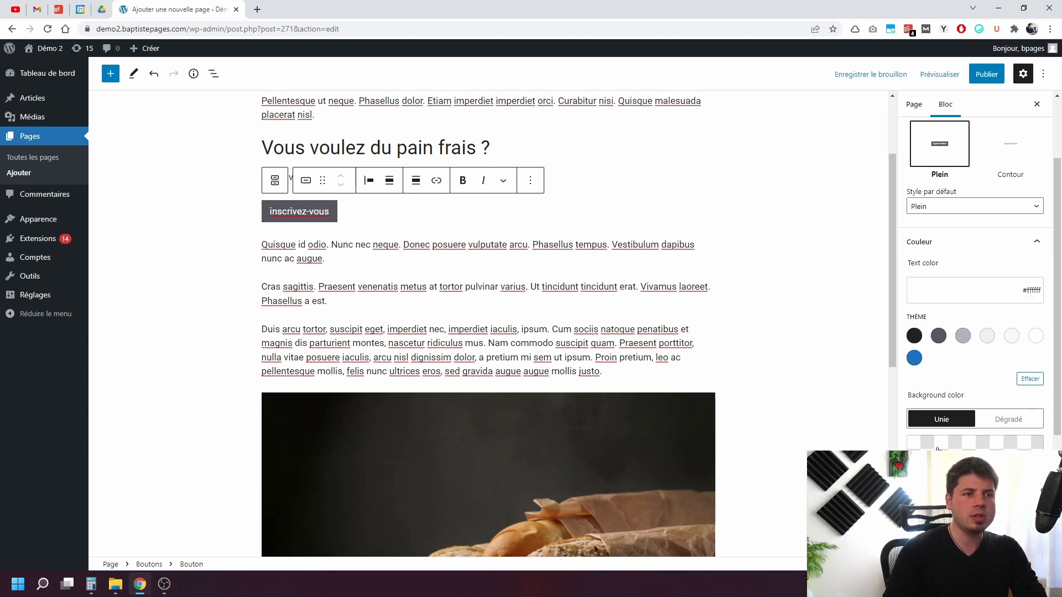
drag(908, 329, 789, 376)
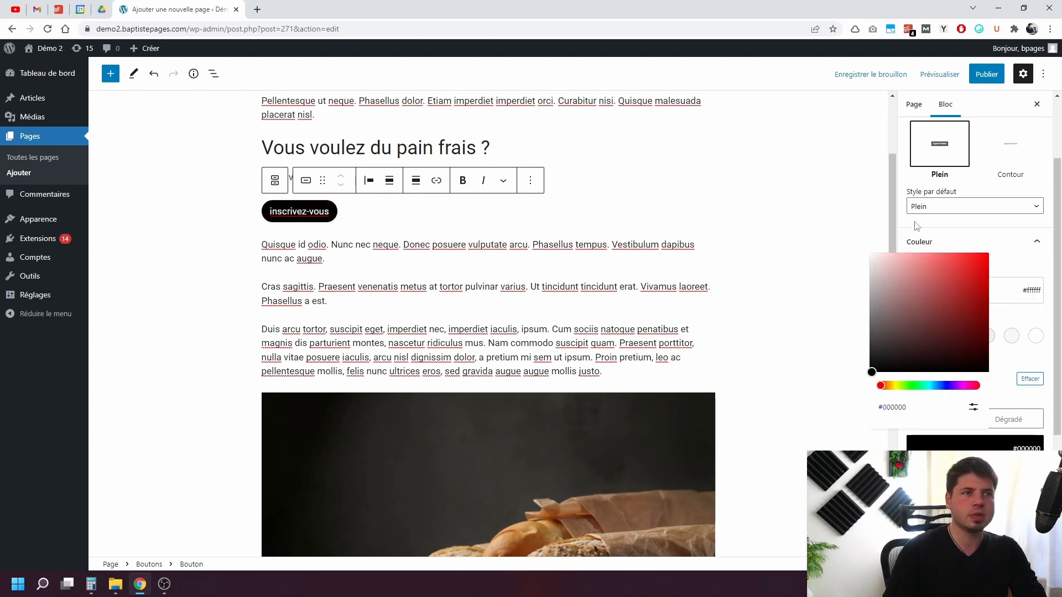
- Square off the button's rounded corners through its border radius setting
scroll(846, 325, down, 4)
scroll(994, 456, down, 3)
scroll(994, 456, down, 1)
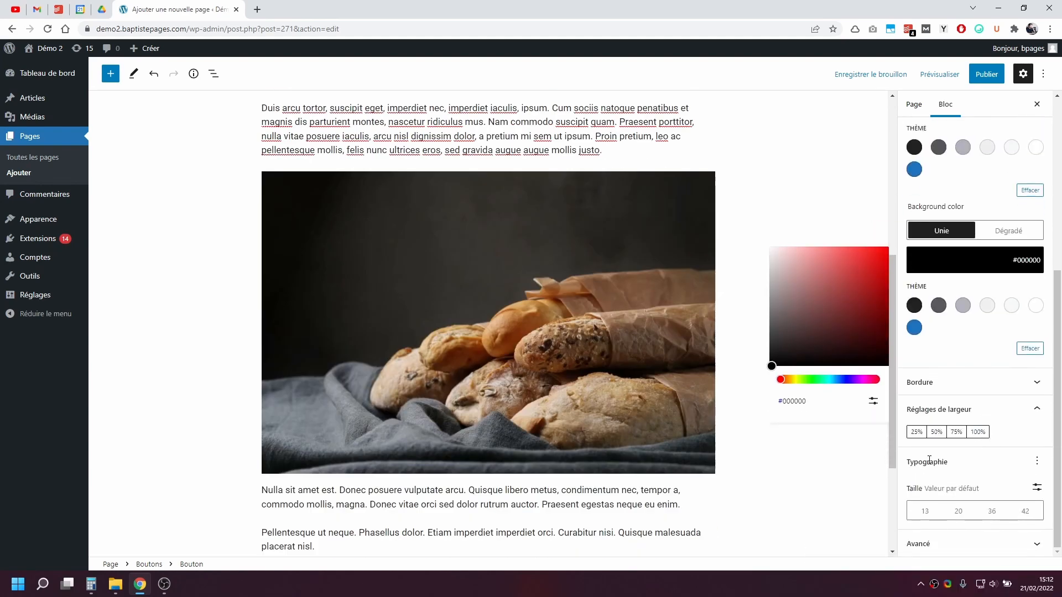
click(968, 384)
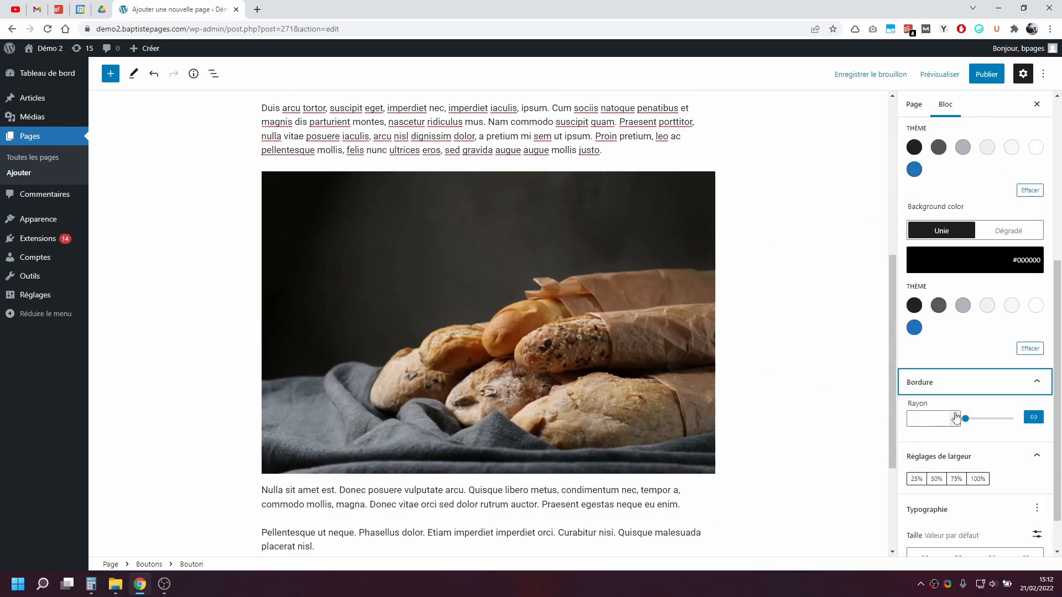
scroll(748, 306, up, 5)
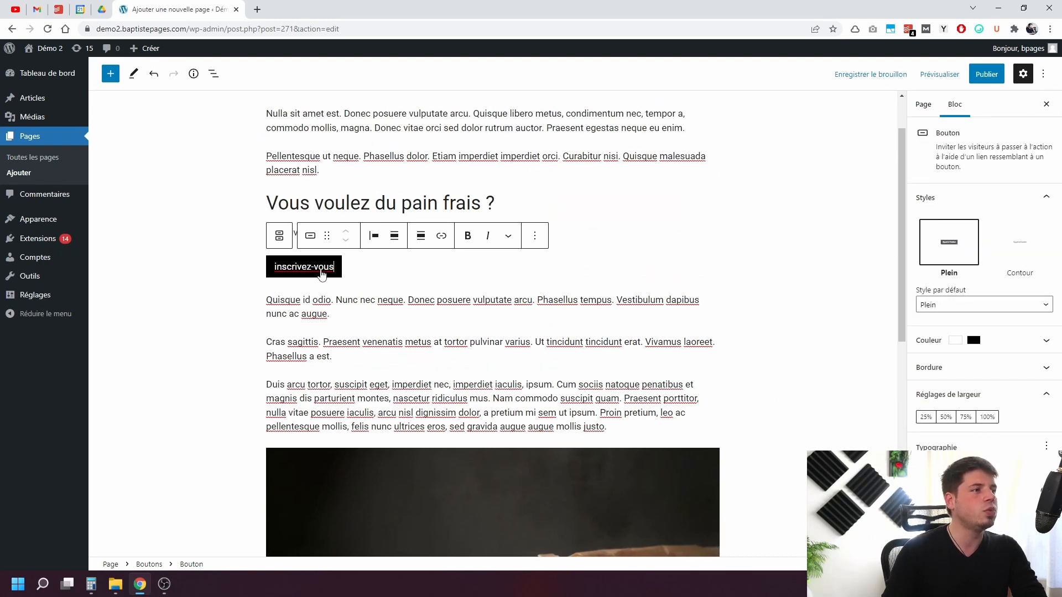
- Replace the button's label with "INSCRIVEZ-VOUS" in capitals
triple_click(324, 274)
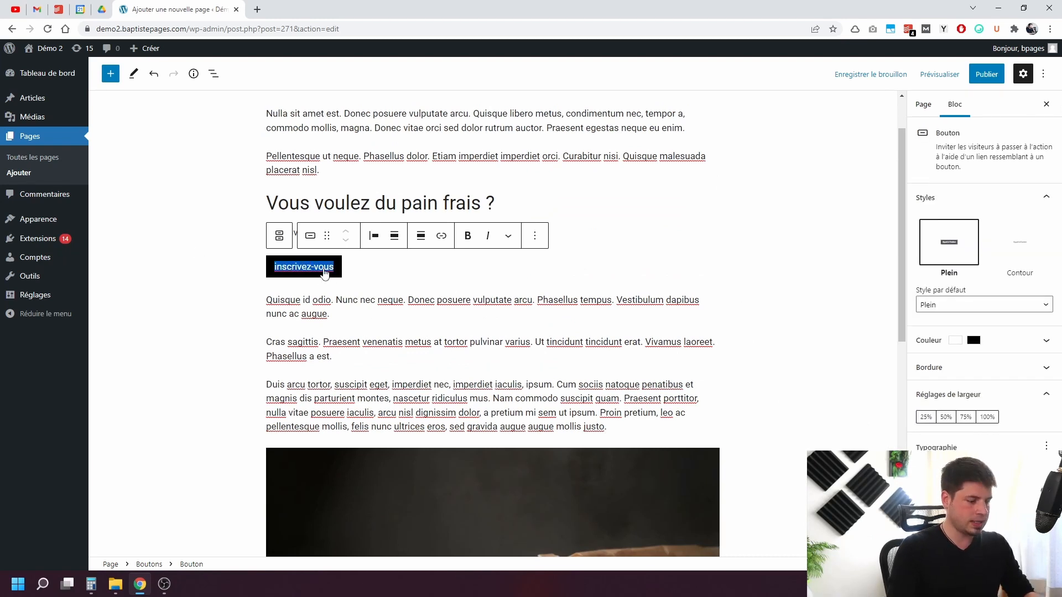
text(INSCRIVEZ-)
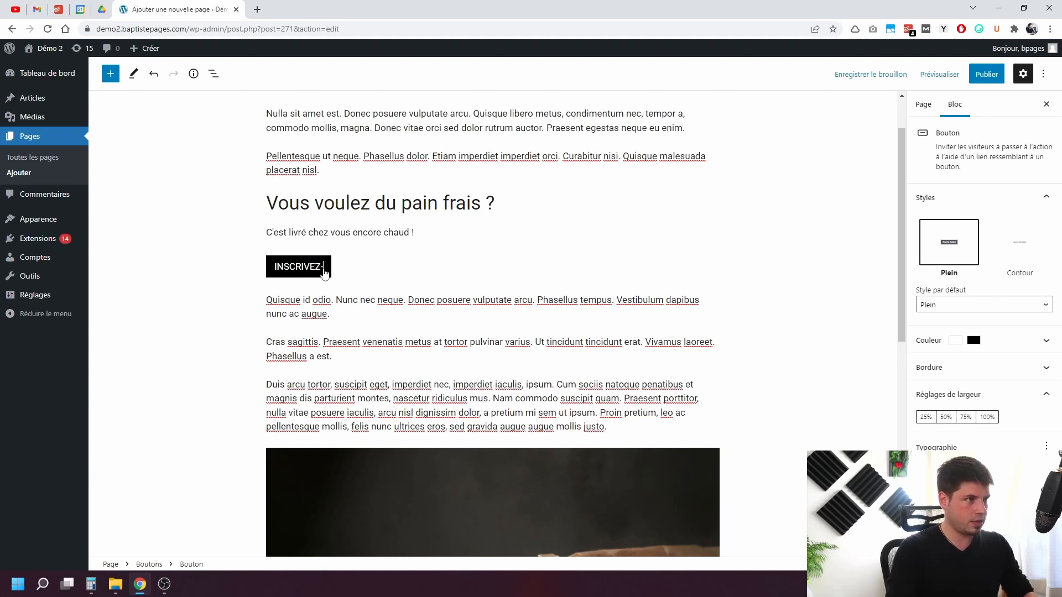
text(VOUS)
- Combine the "Vous voulez du pain frais ?" heading, its paragraph and the button into one group block
click(343, 192)
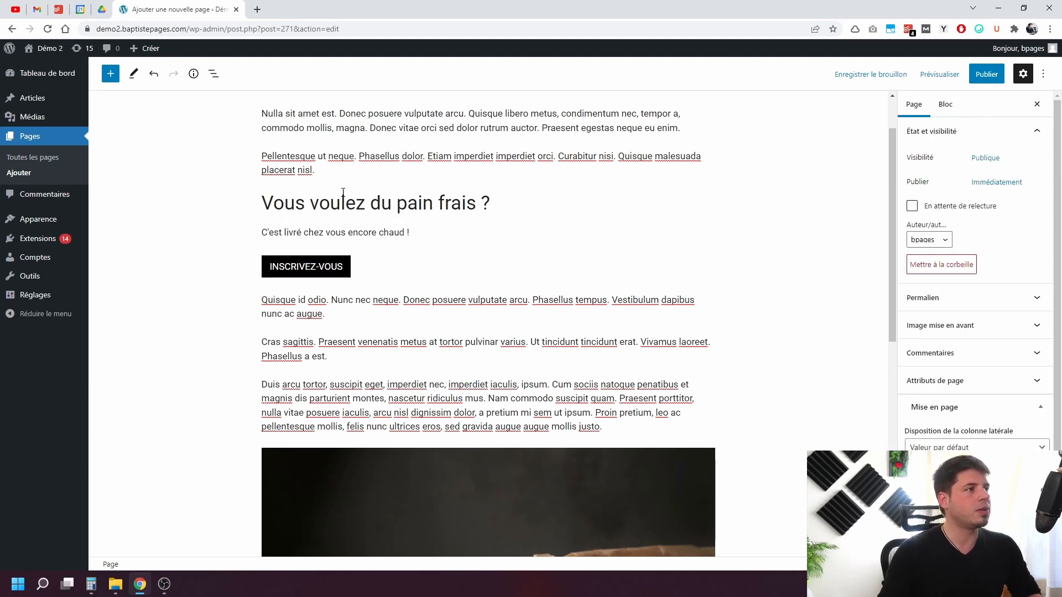
click(541, 202)
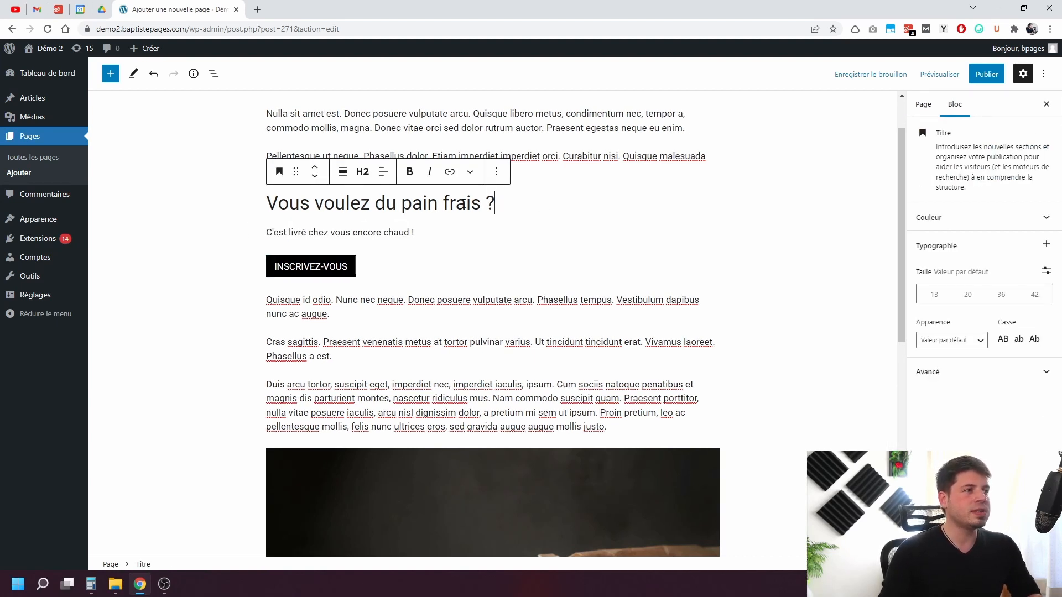
drag(510, 199, 550, 258)
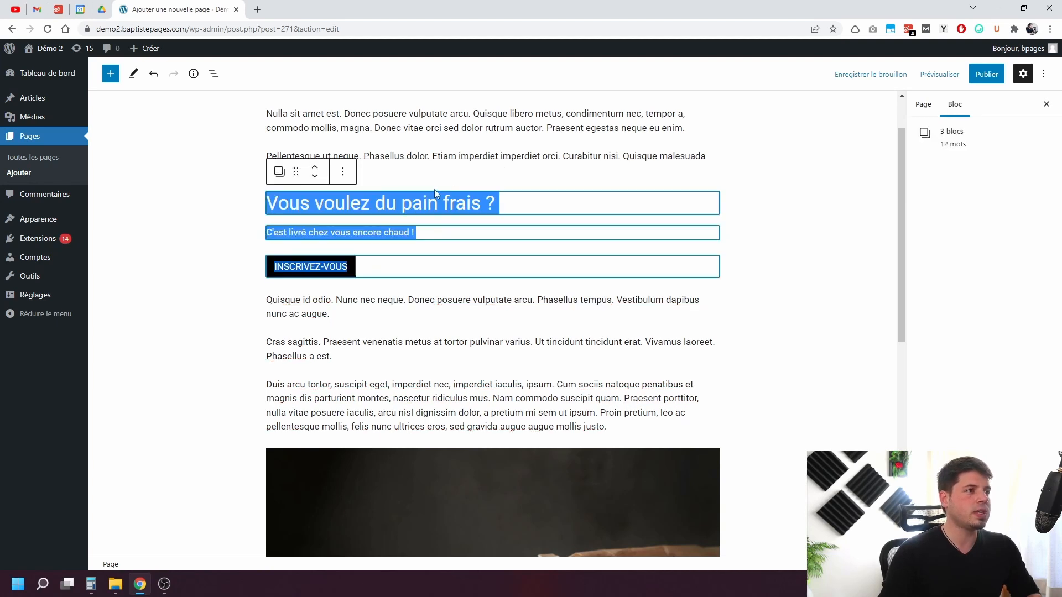
click(339, 174)
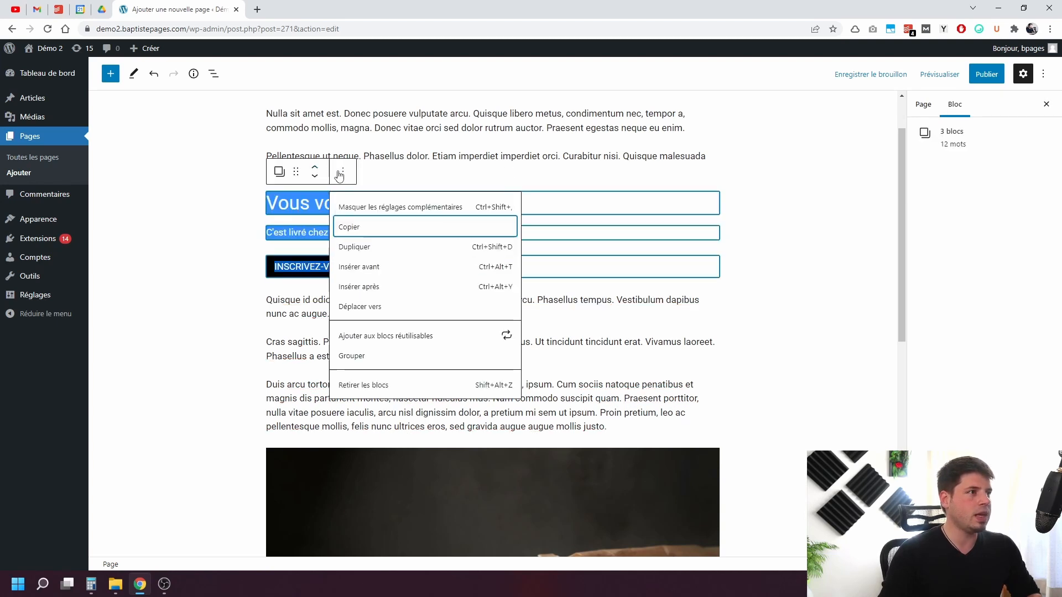
click(280, 173)
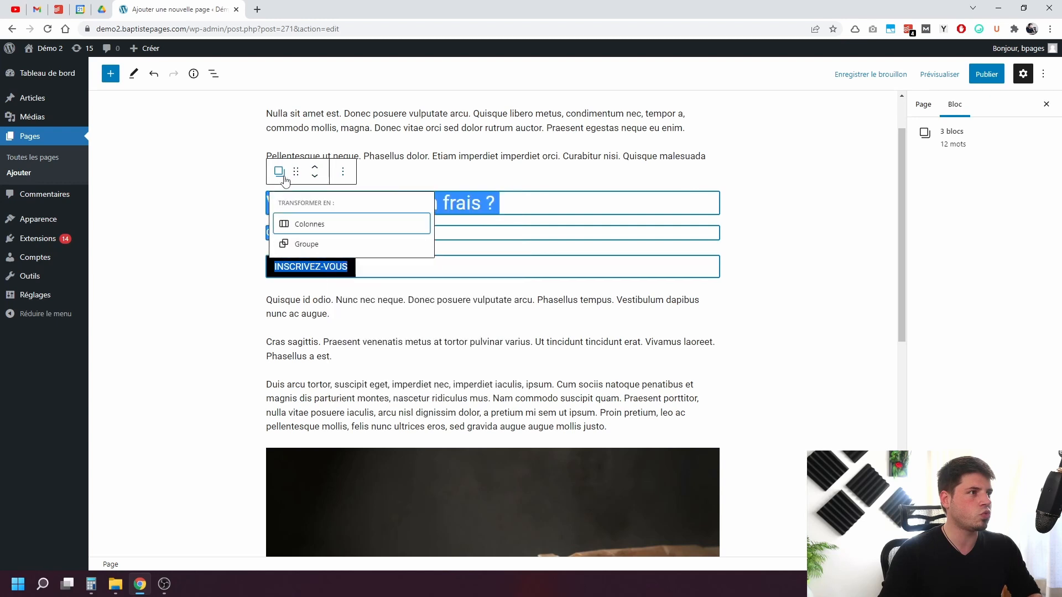
click(315, 250)
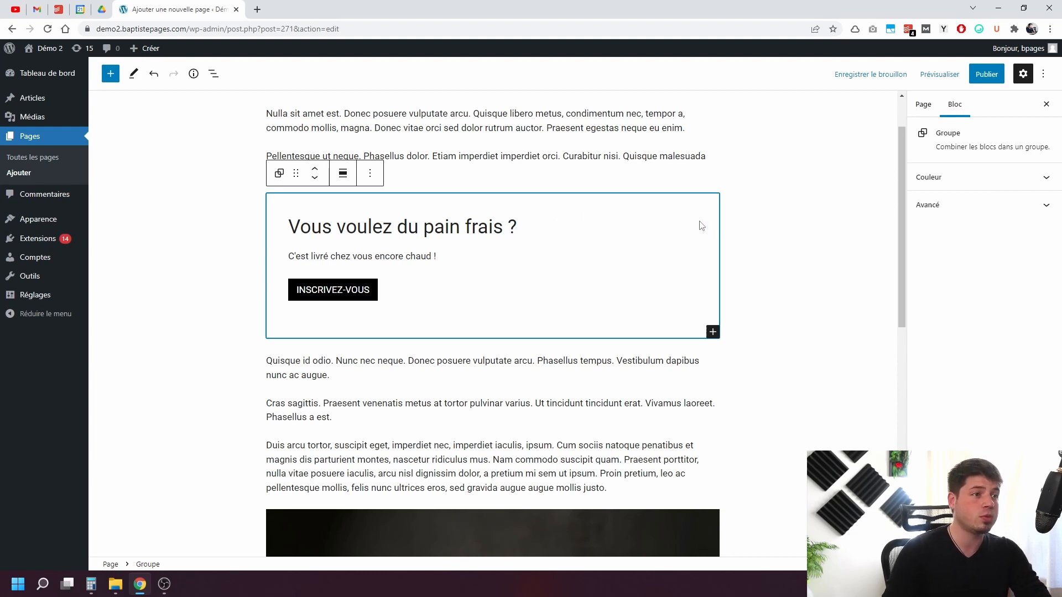
- Give the call-to-action group a solid light grey background colour
click(940, 178)
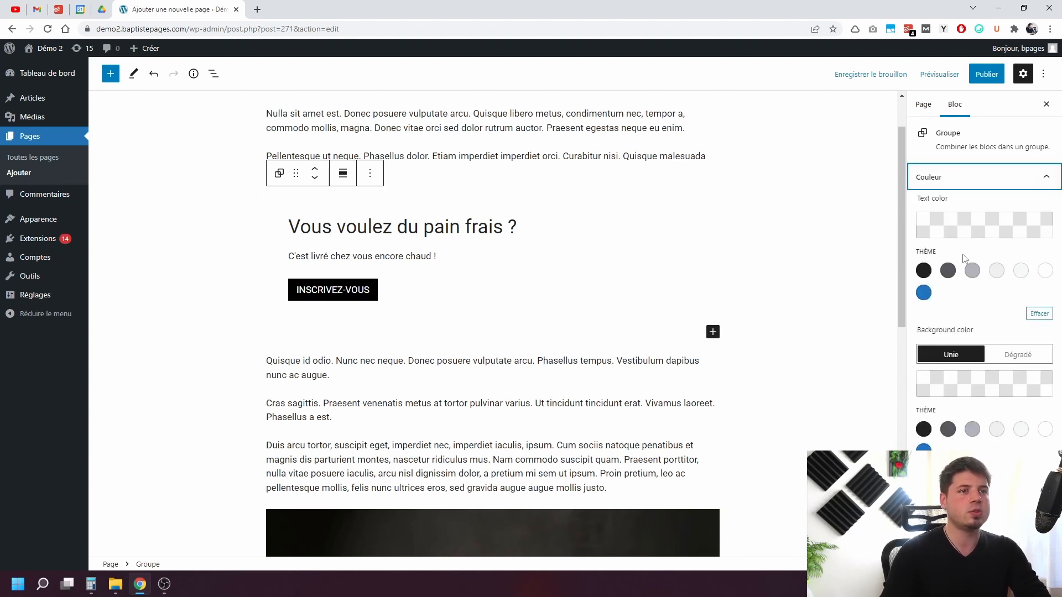
click(985, 384)
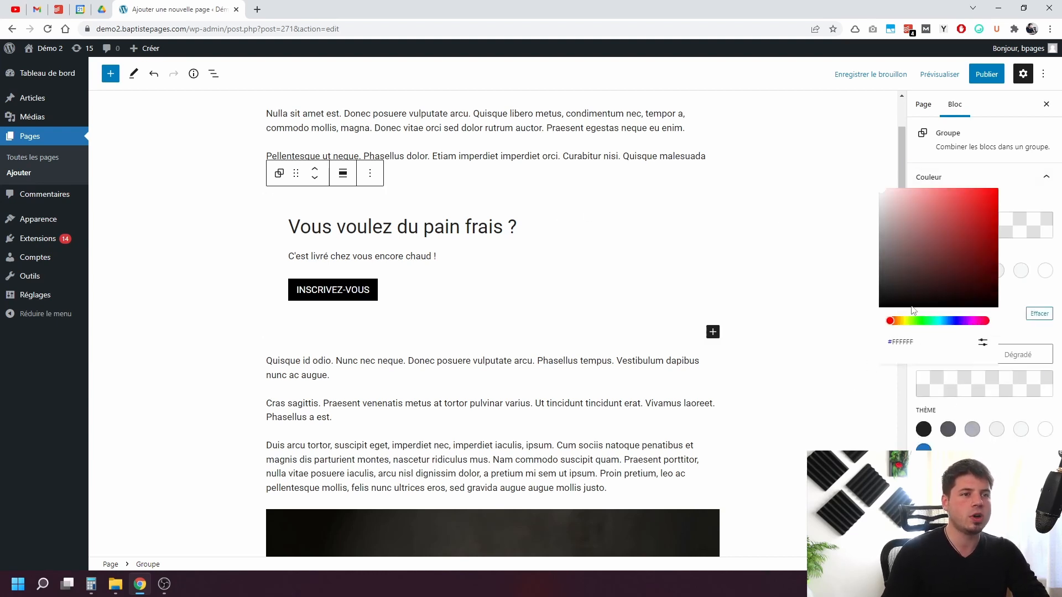
click(883, 215)
drag(883, 214, 848, 193)
click(813, 210)
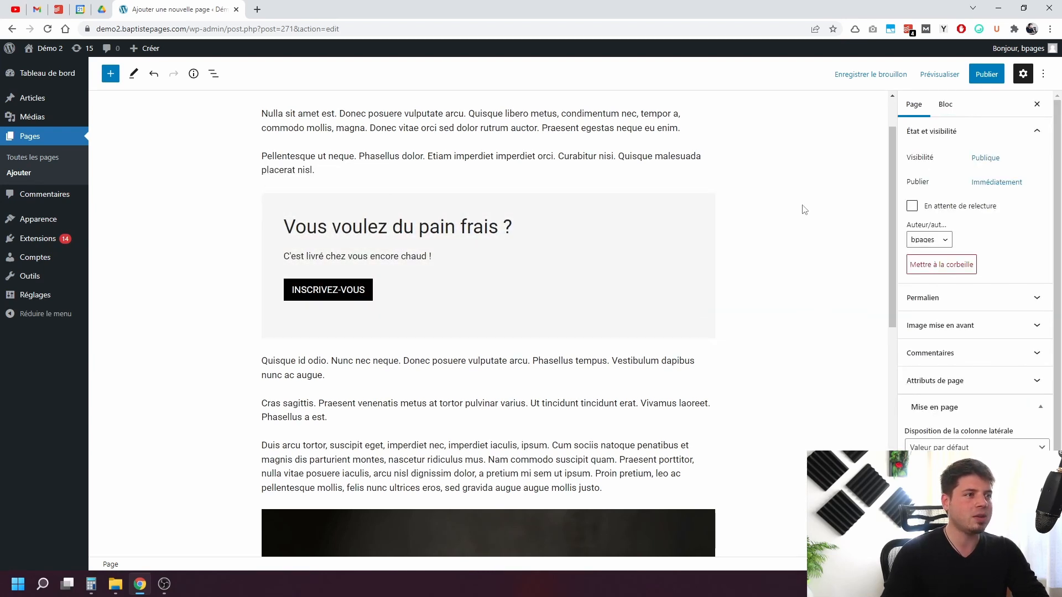
scroll(237, 315, up, 1)
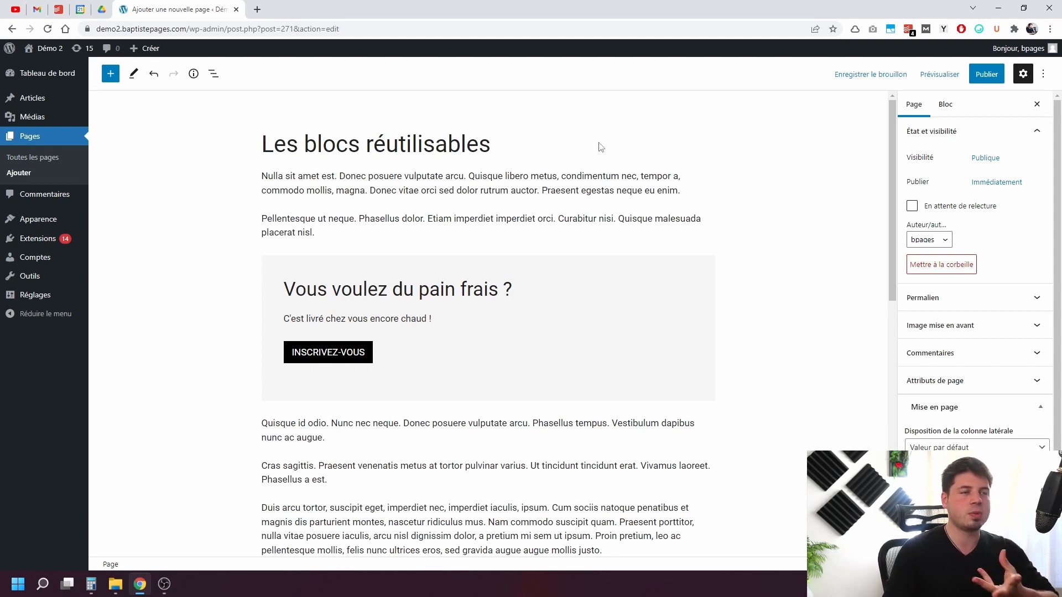
- Publish the page "Les blocs réutilisables" and review its content on the live site
click(986, 75)
click(949, 73)
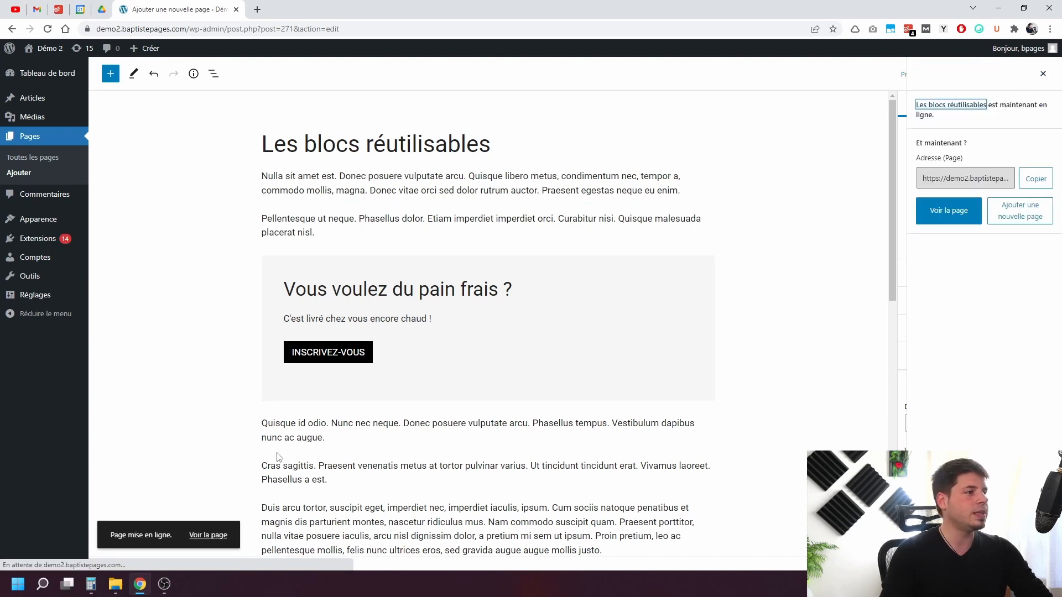
click(208, 537)
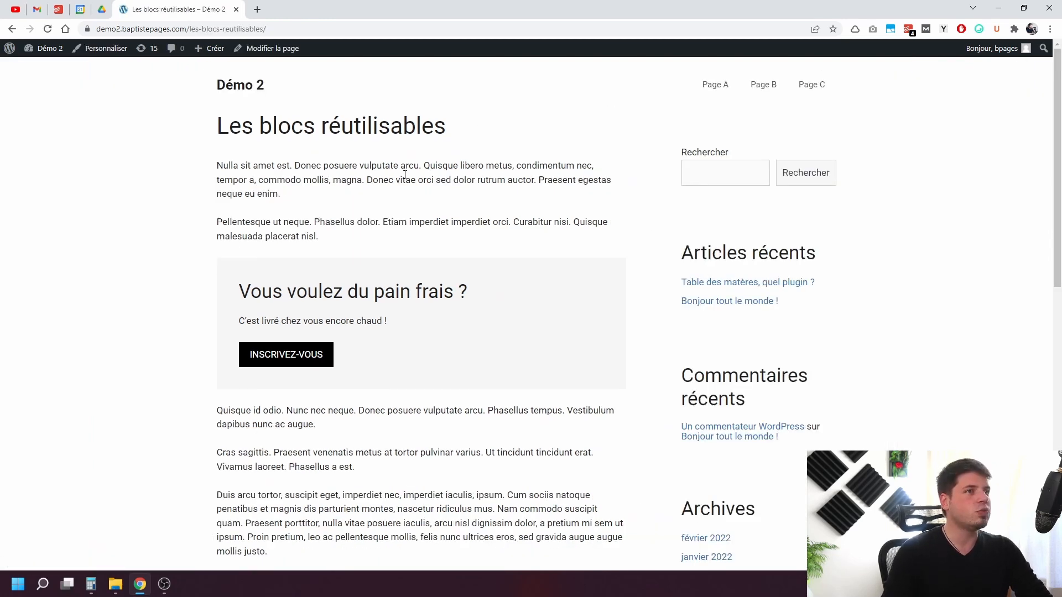
triple_click(210, 126)
triple_click(229, 180)
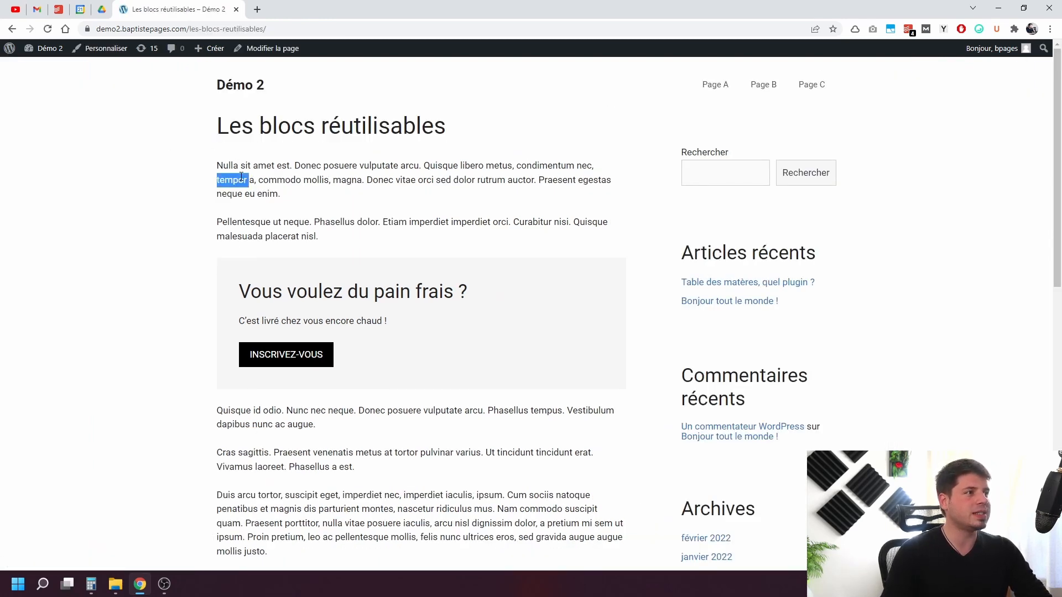
scroll(371, 379, down, 7)
scroll(371, 379, up, 7)
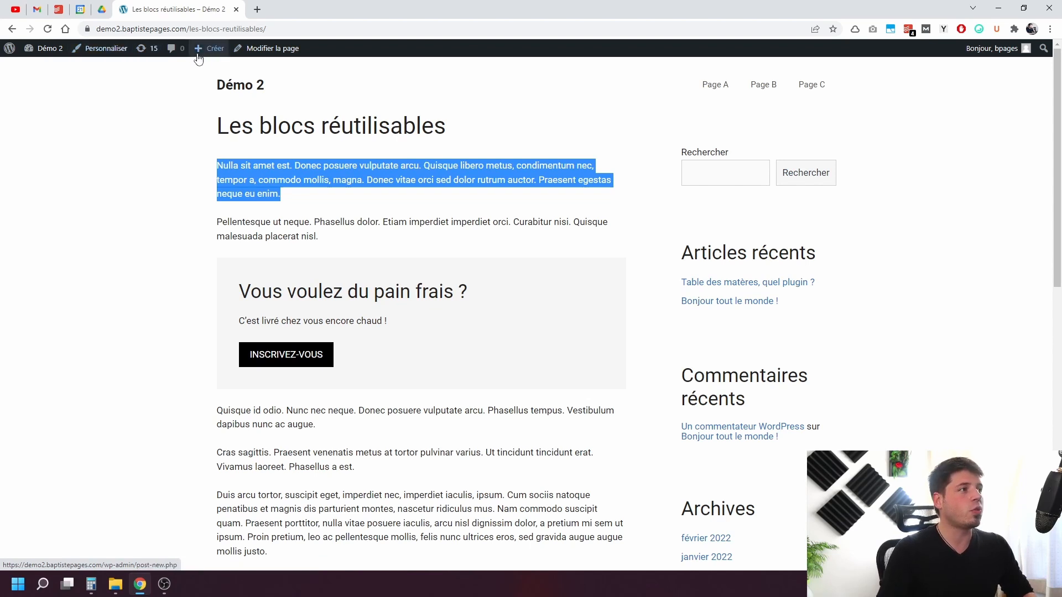
- Create a new page in a separate browser tab and title it "Une seconde page"
mouse_move(213, 50)
middle_click(208, 95)
click(274, 5)
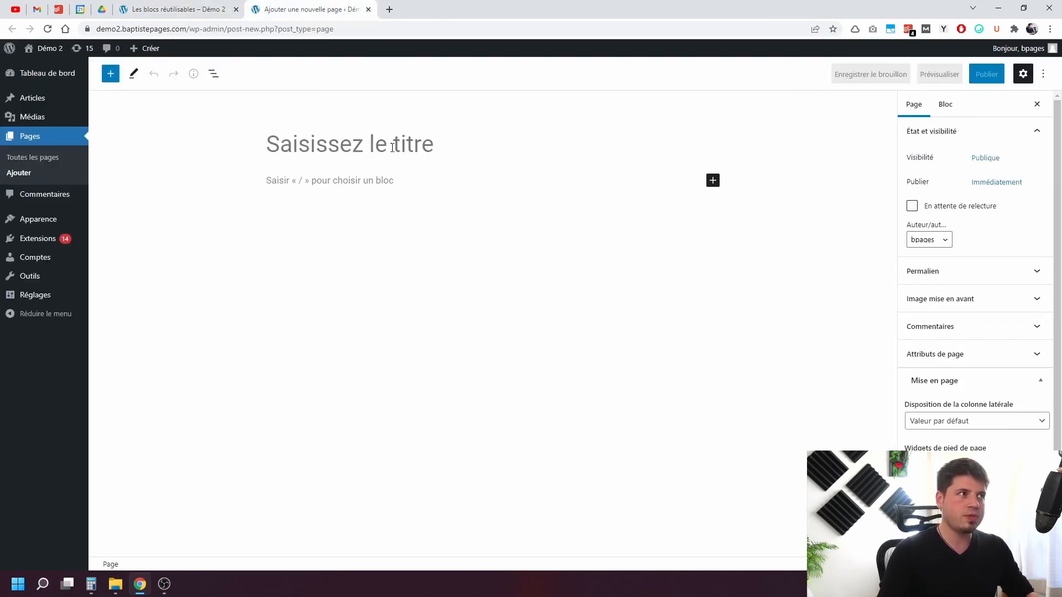
text(Une second)
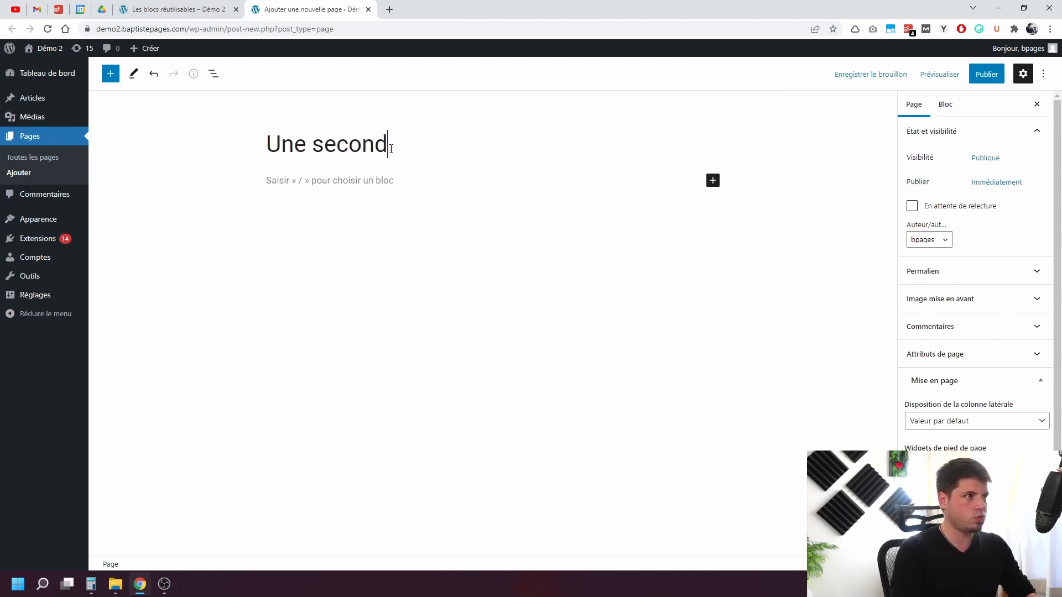
text(e page)
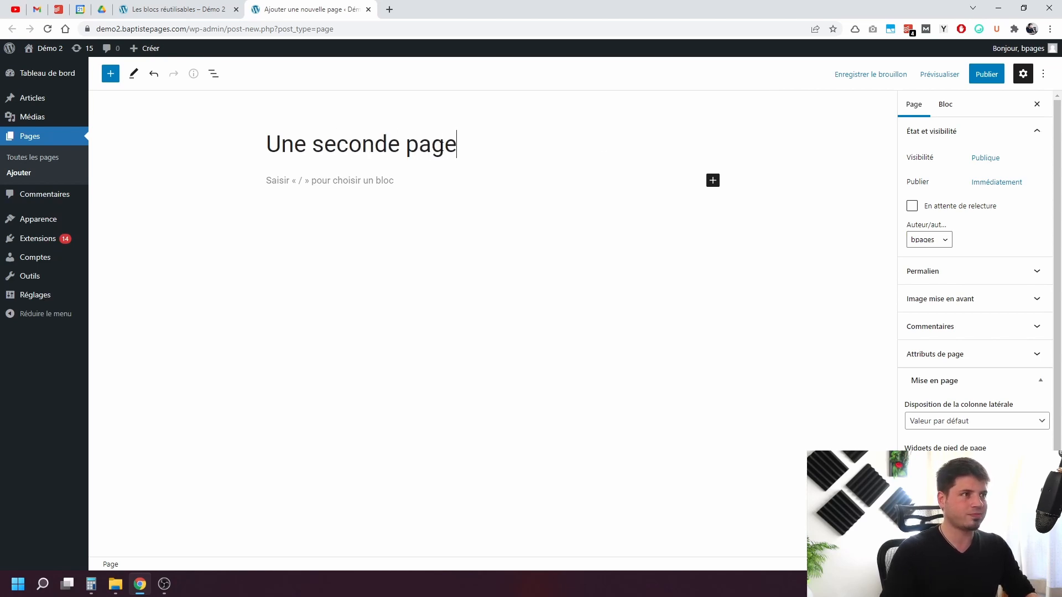
- Fill the new page's body with two copies of the placeholder text beginning "Nunc nonummy metus"
click(944, 30)
click(916, 133)
click(465, 185)
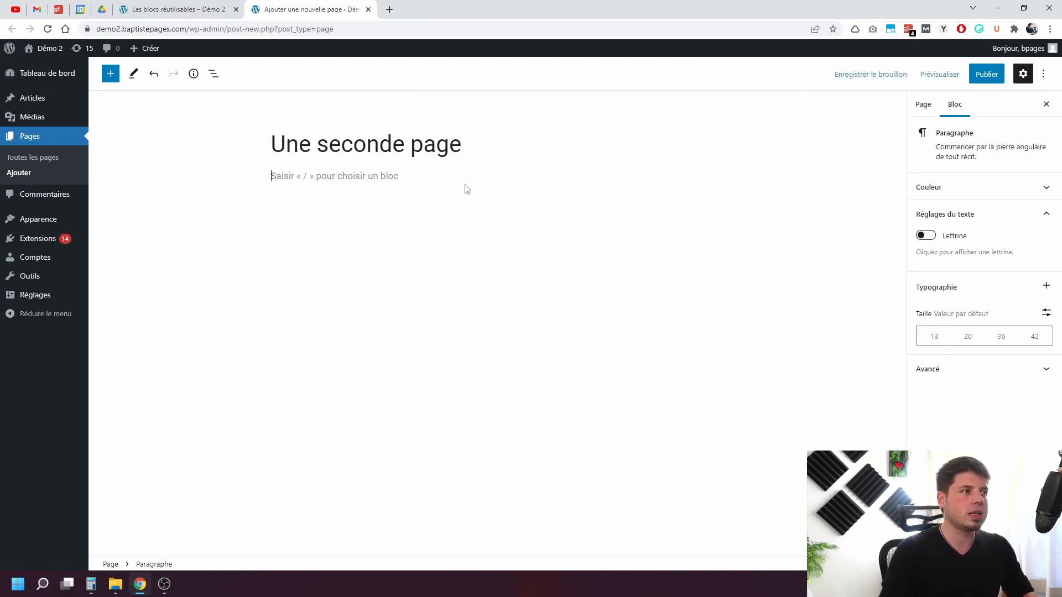
text(Nunc nonummy metus. Pellentesque auctor neque nec urna. Nam quam nunc, blandit vel, luctus pulvinar, hendrerit id, lorem. Nam at tortor in tellus interdum sagittis. Ut varius tincidunt libero. Pellentesque habitant morbi tristique senectus et netus et malesuada fames ac turpis egestas. Donec orci lectus, aliquam ut, faucibus non, euismod id, nulla. Aenean leo ligula, porttitor eu, consequat vitae, eleifend ac, enim. Quisque libero metus, condimentum nec, tempor a, commodo mollis, magna. Nam eget dui. Praesent vestibulum dapibus nibh. Vivamus consectetuer hendrerit lacus. Phasellus viverra nulla ut metus varius laoreet. Maecenas nec odio et ante tincidunt tempus. Vivamus elementum semper nisi. Class aptent taciti sociosqu ad litora torquent per conubia nostra, per inceptos hymenaeos. Ut tincidunt tincidunt erat. Morbi mollis tellus ac sapien. Donec id justo. Morbi mattis ullamcorper velit.)
key(Return)
text(Nunc nonummy metus. Pellentesque auctor neque nec urna. Nam quam nunc, blandit vel, luctus pulvinar, hendrerit id, lorem. Nam at tortor in tellus interdum sagittis. Ut varius tincidunt libero. Pellentesque habitant morbi tristique senectus et netus et malesuada fames ac turpis egestas. Donec orci lectus, aliquam ut, faucibus non, euismod id, nulla. Aenean leo ligula, porttitor eu, consequat vitae, eleifend ac, enim. Quisque libero metus, condimentum nec, tempor a, commodo mollis, magna. Nam eget dui. Praesent vestibulum dapibus nibh. Vivamus consectetuer hendrerit lacus. Phasellus viverra nulla ut metus varius laoreet. Maecenas nec odio et ante tincidunt tempus. Vivamus elementum semper nisi. Class aptent taciti sociosqu ad litora torquent per conubia nostra, per inceptos hymenaeos. Ut tincidunt tincidunt erat. Morbi mollis tellus ac sapien. Donec id justo. Morbi mattis ullamcorper velit.)
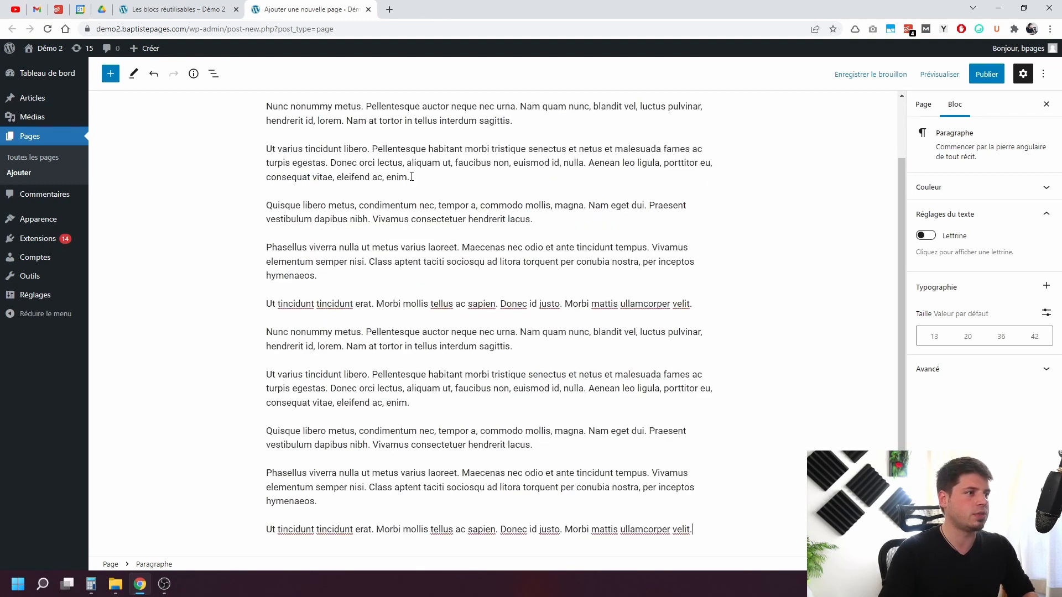
- Publish "Une seconde page" and view it on the live site
scroll(709, 184, up, 2)
click(986, 73)
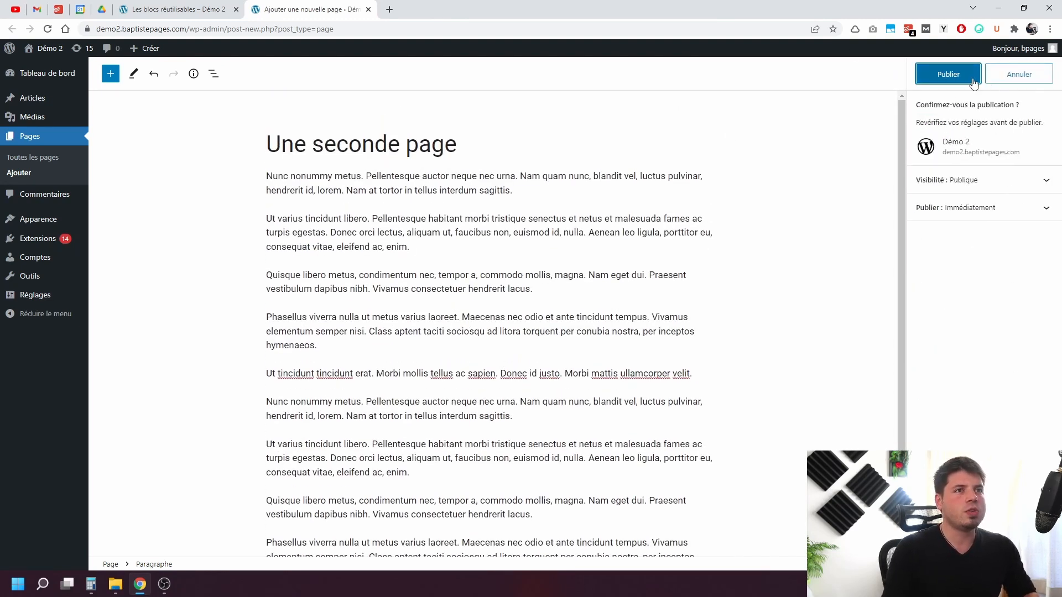
click(952, 73)
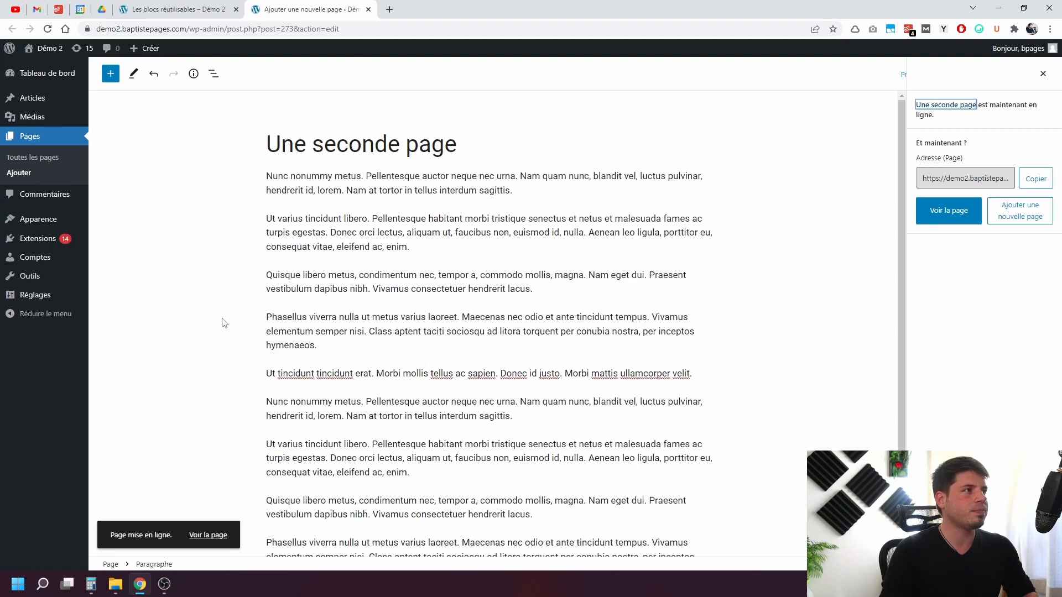
click(208, 534)
scroll(322, 188, down, 3)
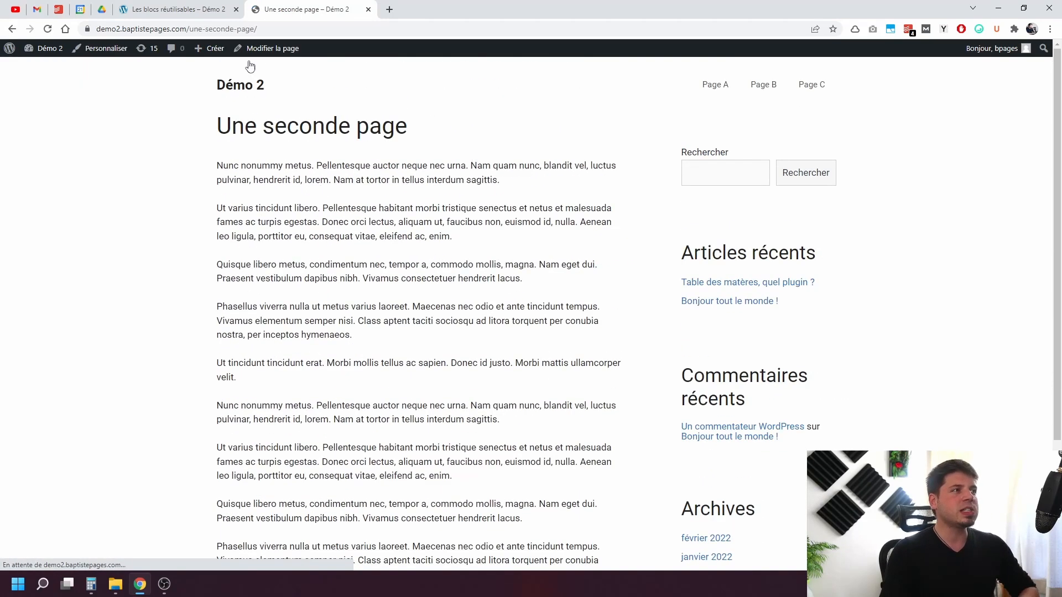
- Reopen "Les blocs réutilisables" for editing, select its call-to-action group and show the page's block structure in the list view
click(176, 8)
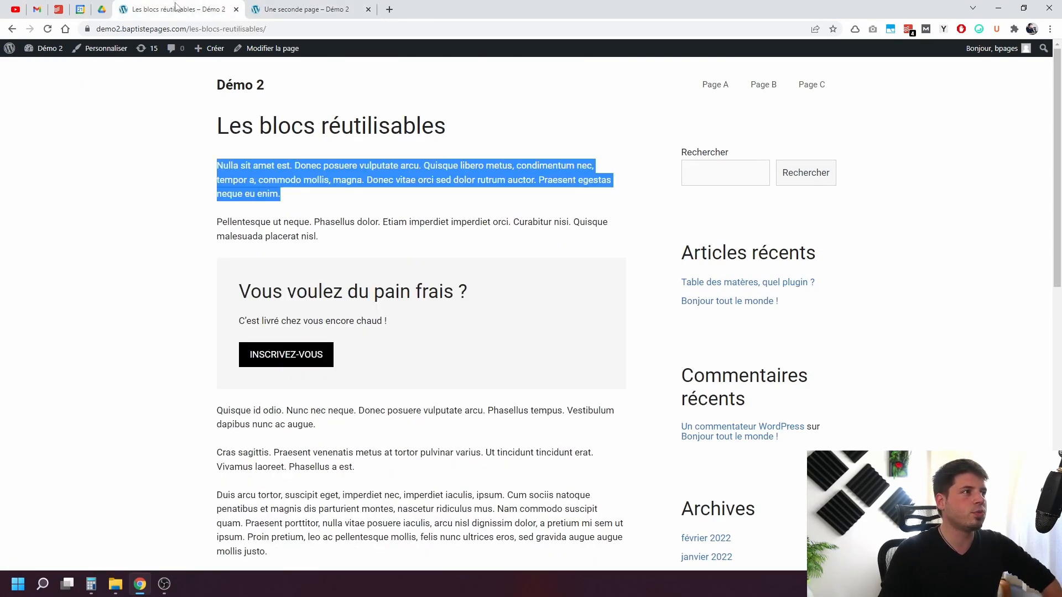
click(187, 271)
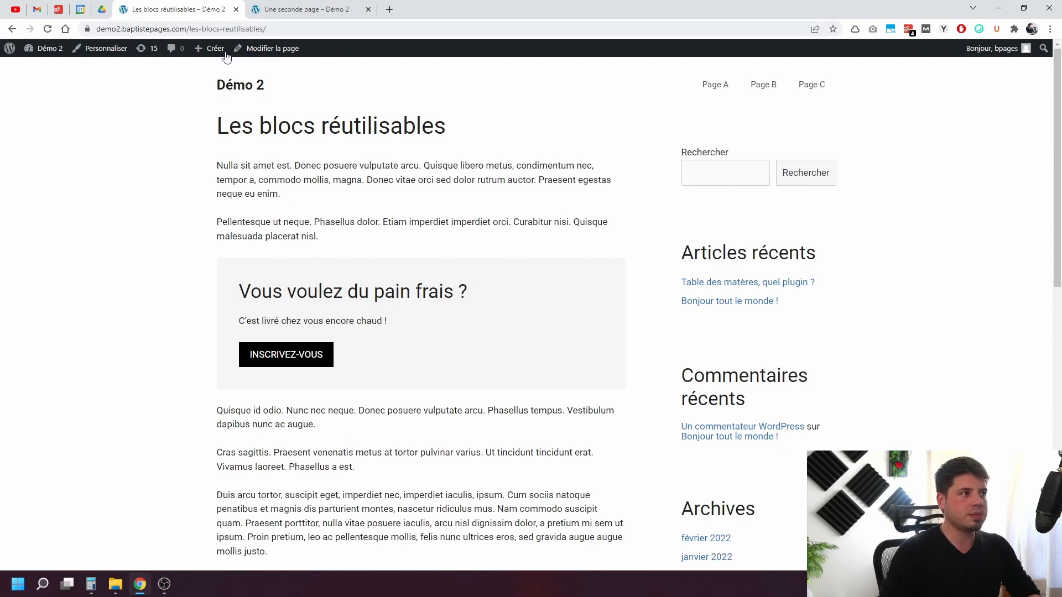
click(267, 52)
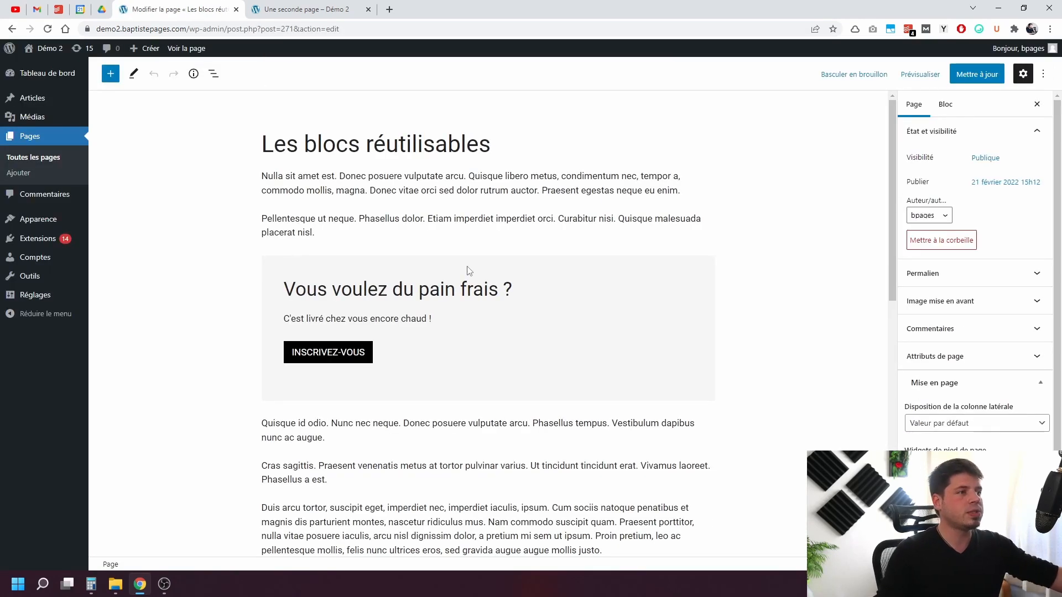
click(470, 271)
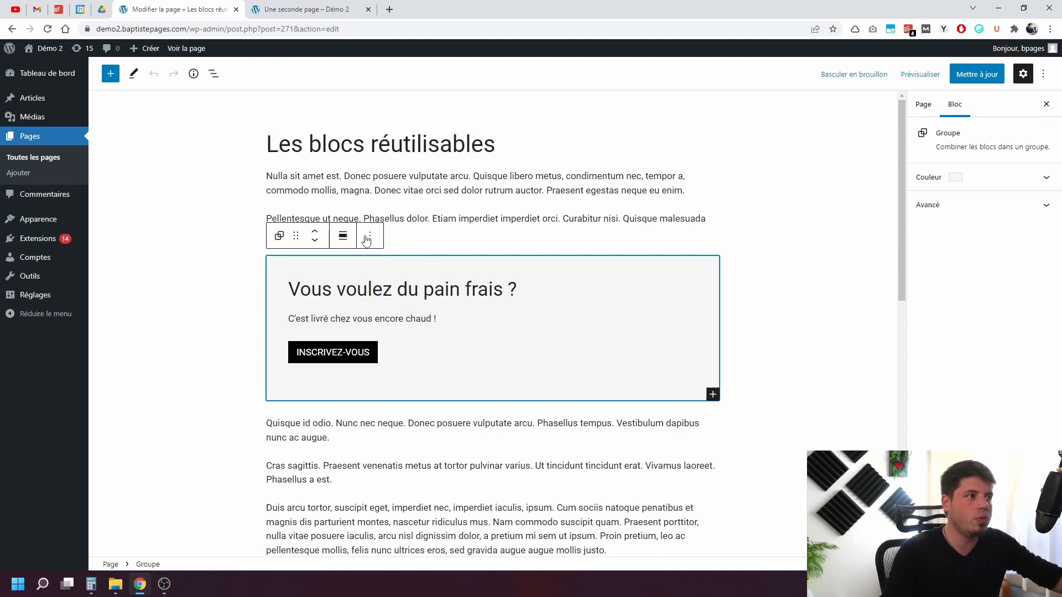
click(214, 73)
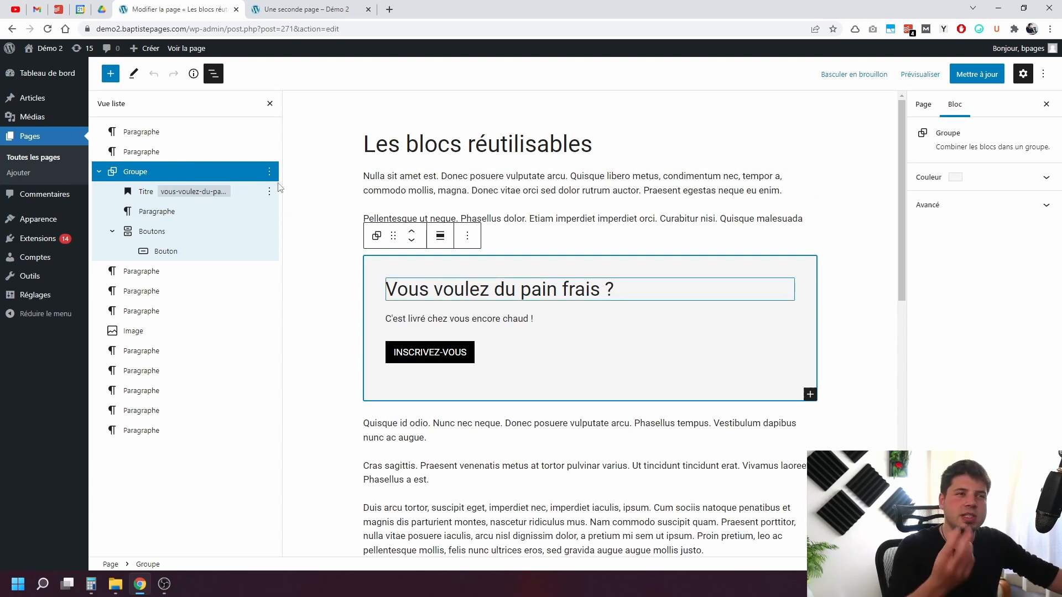
- Save the selected group as a reusable block named "appel action" and update the page
click(467, 236)
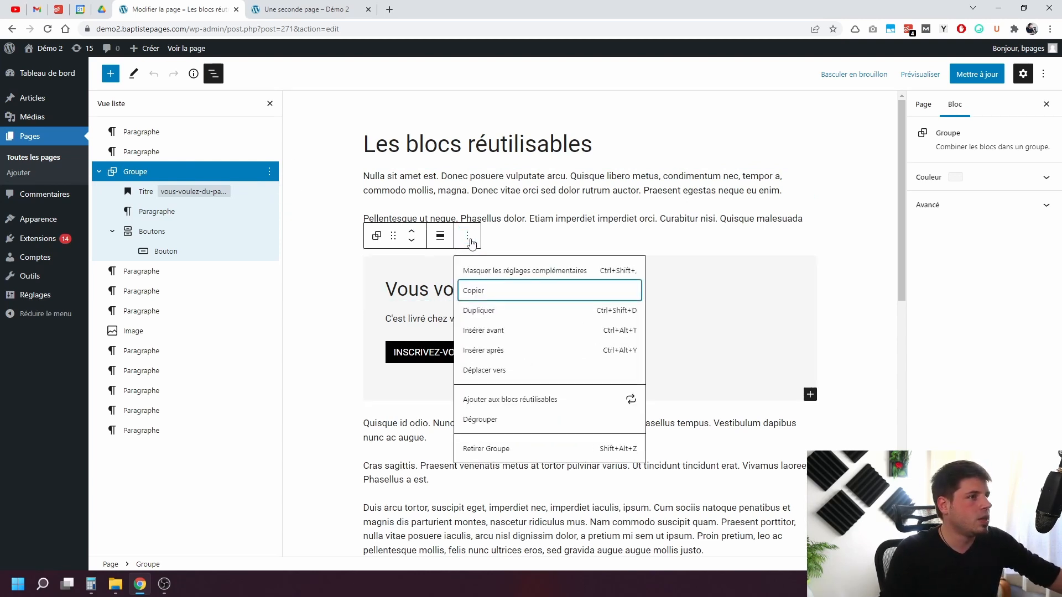
click(536, 400)
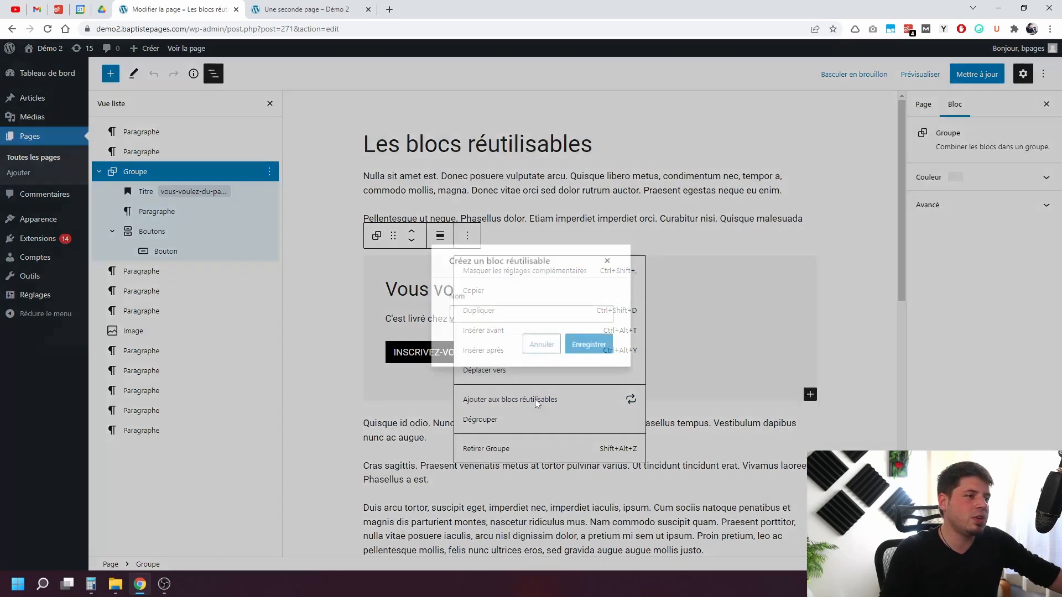
click(510, 320)
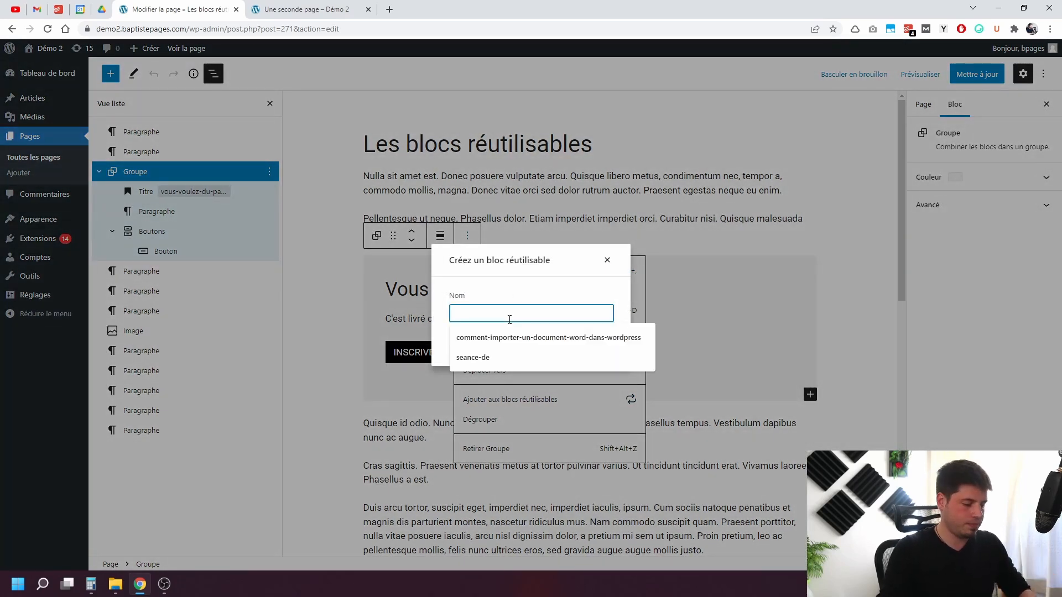
text(appel action)
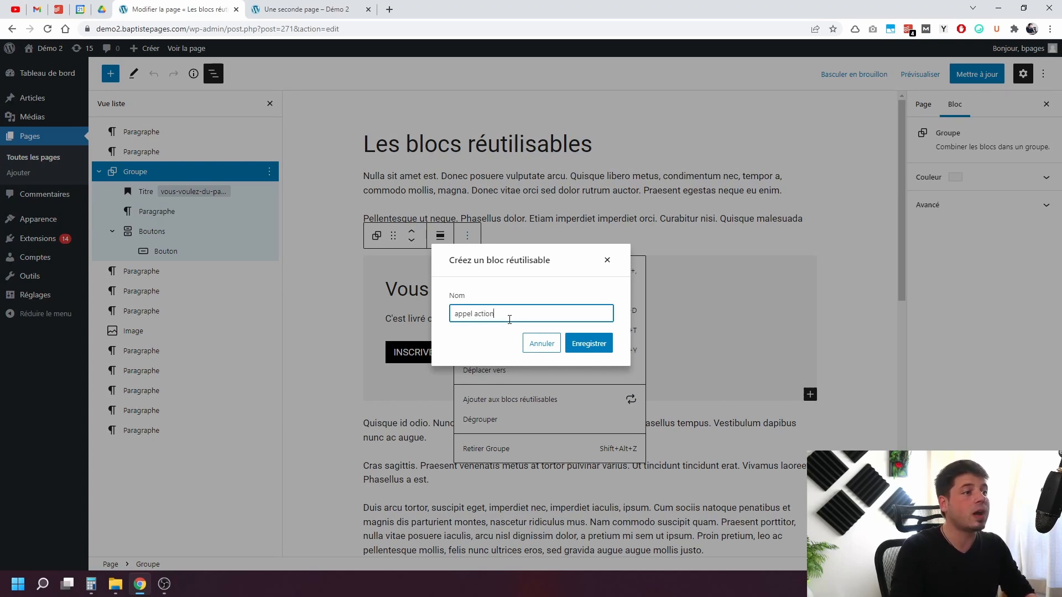
key(Return)
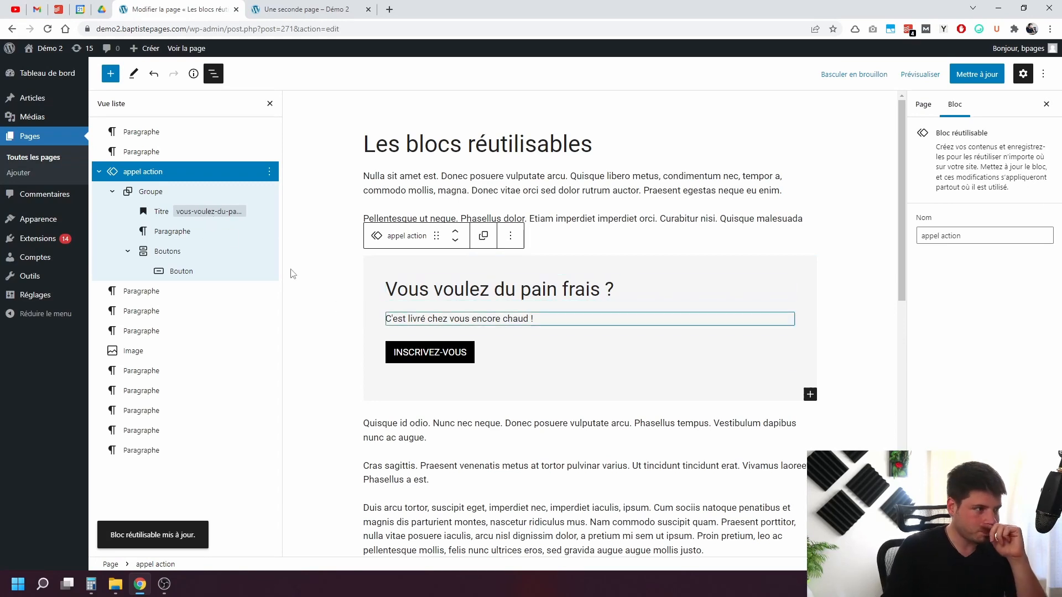
click(977, 74)
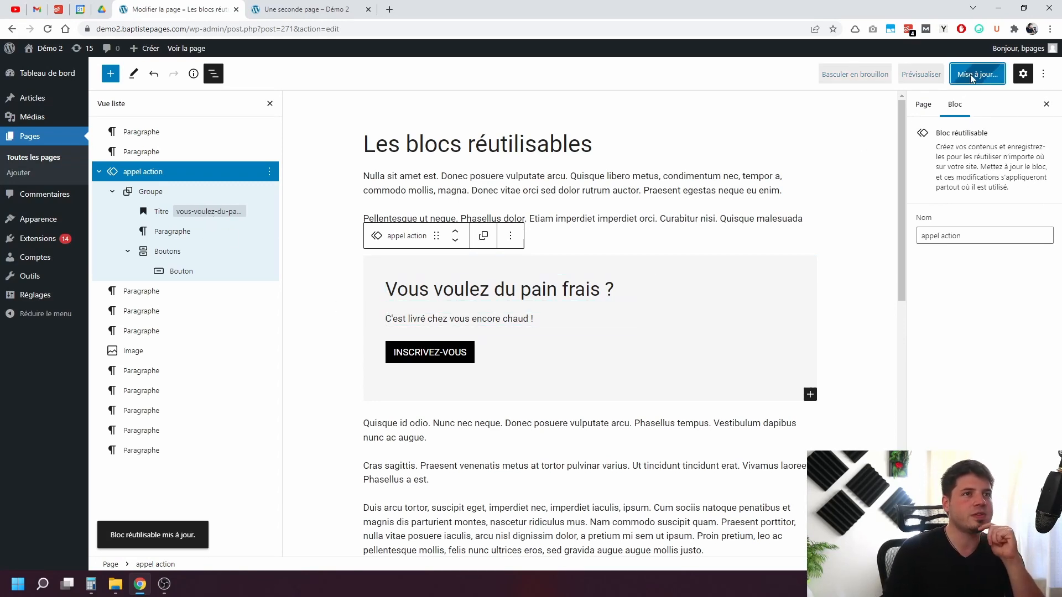
- Open "Une seconde page" for editing and insert the reusable block "appel action" after its third paragraph
click(313, 10)
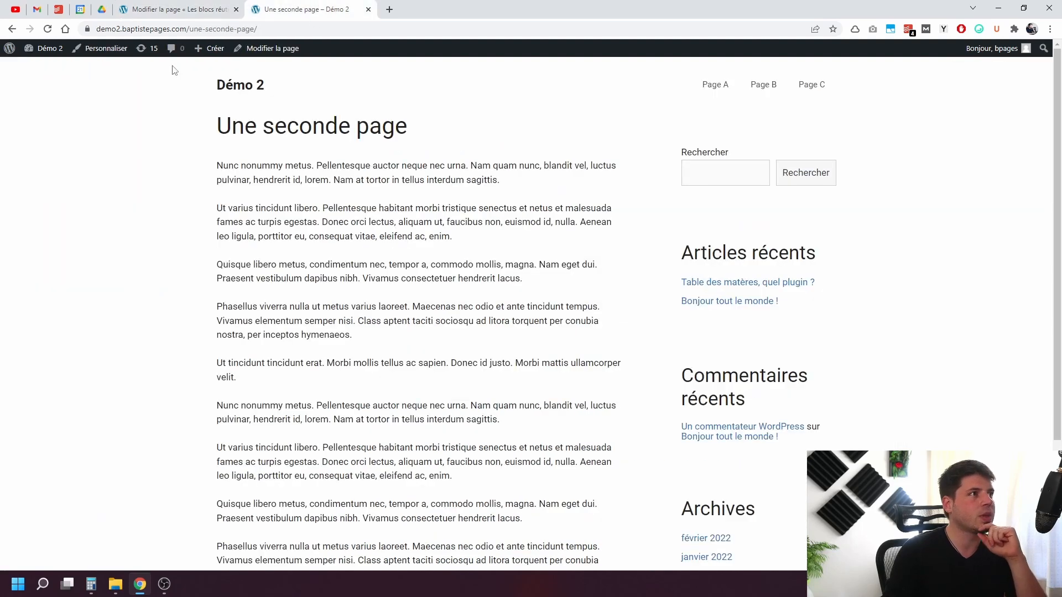
click(48, 29)
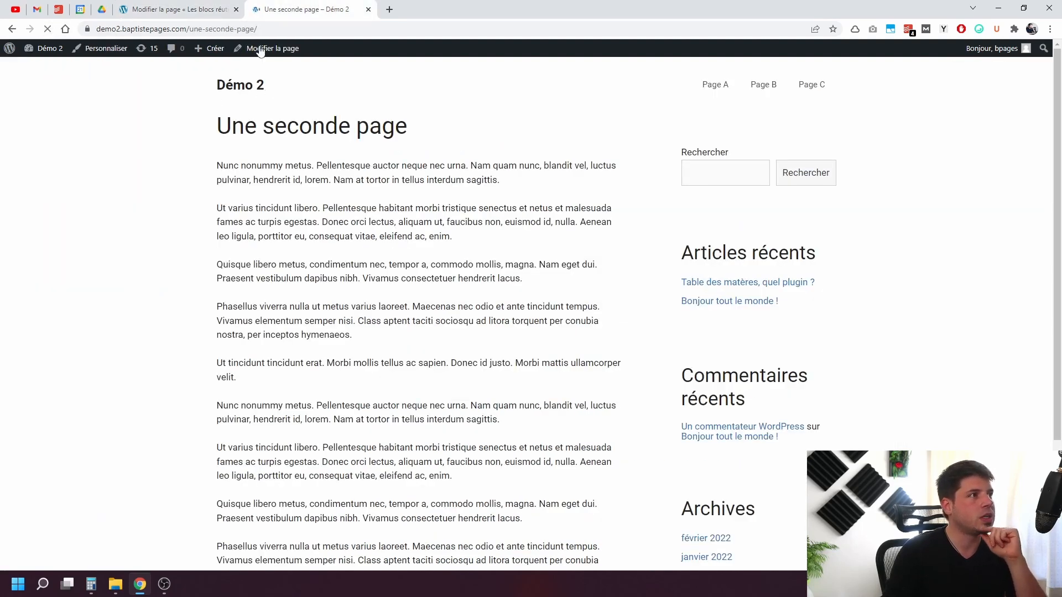
click(281, 52)
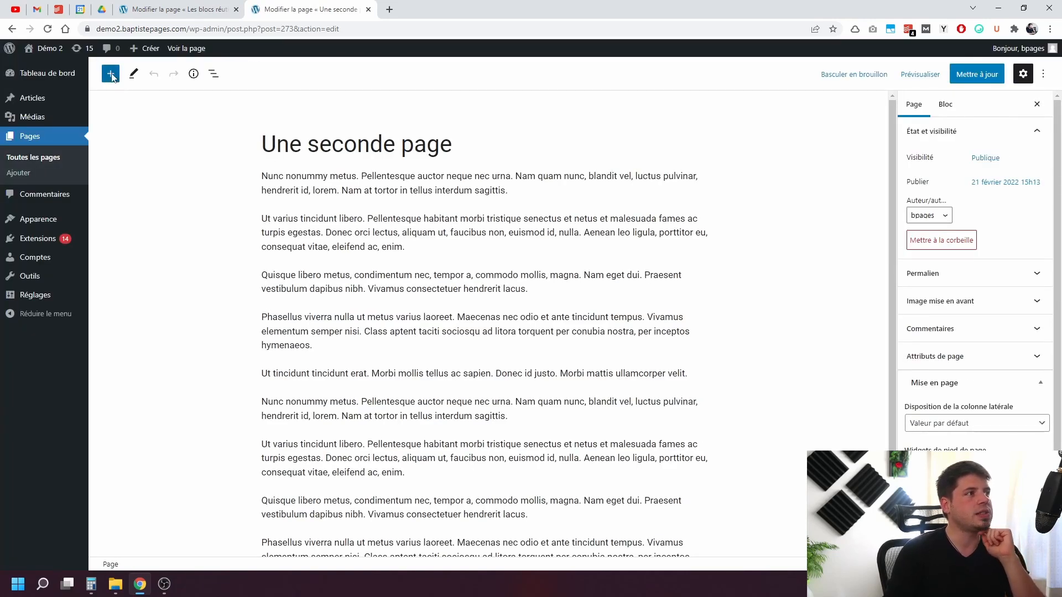
click(111, 76)
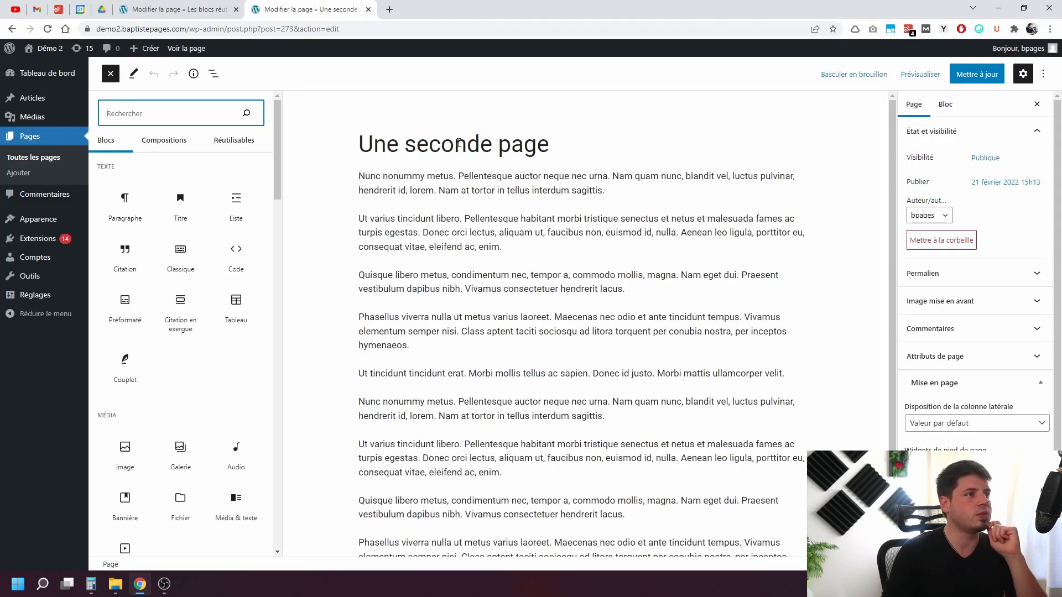
click(236, 145)
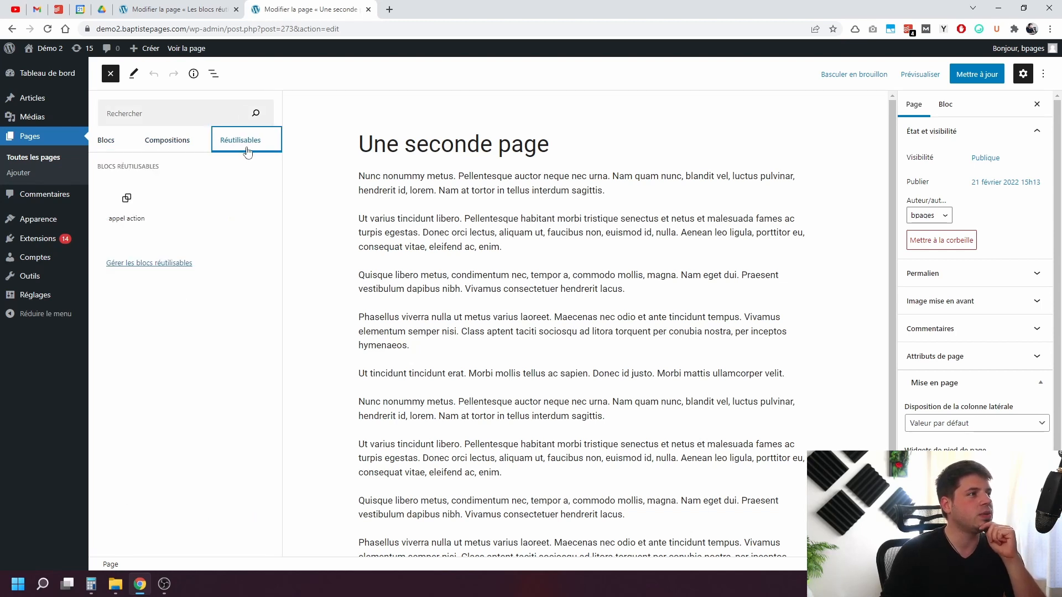
mouse_move(136, 200)
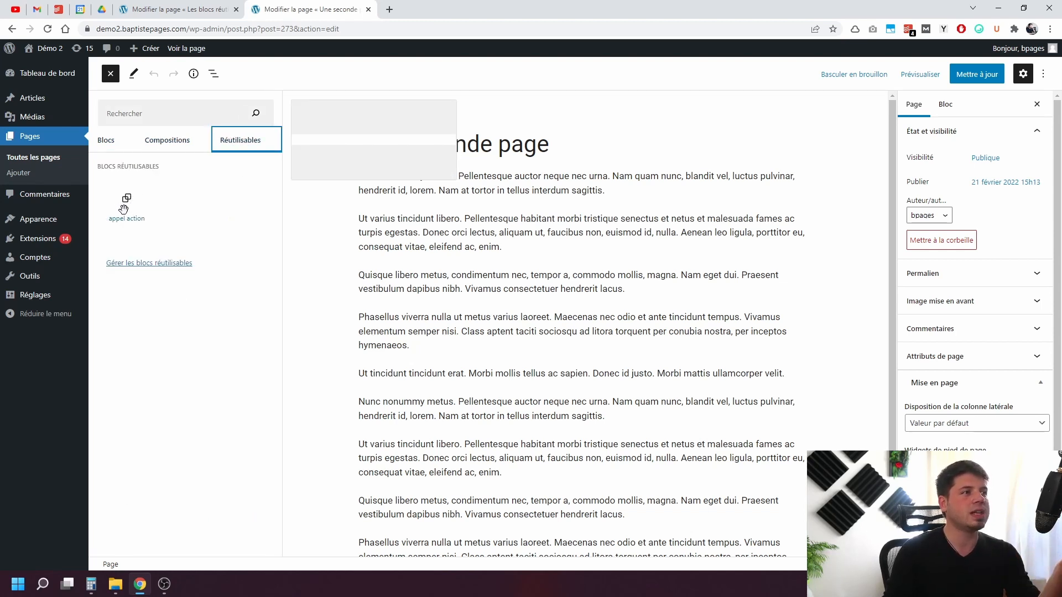
drag(123, 209, 462, 305)
click(852, 354)
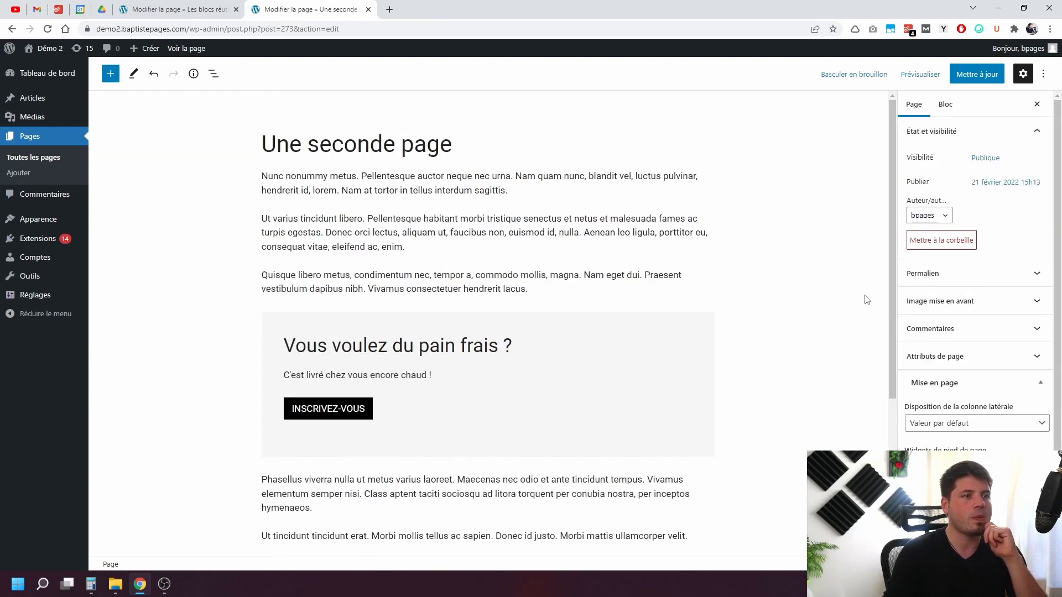
- View "Une seconde page" on the live site and inspect the inserted call-to-action block
click(187, 49)
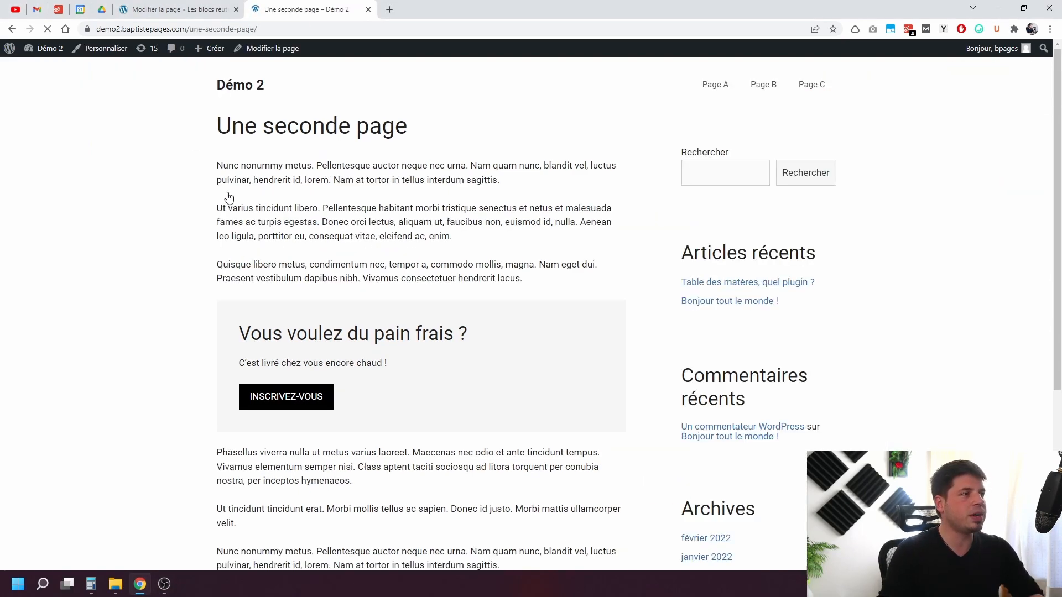
scroll(267, 199, down, 3)
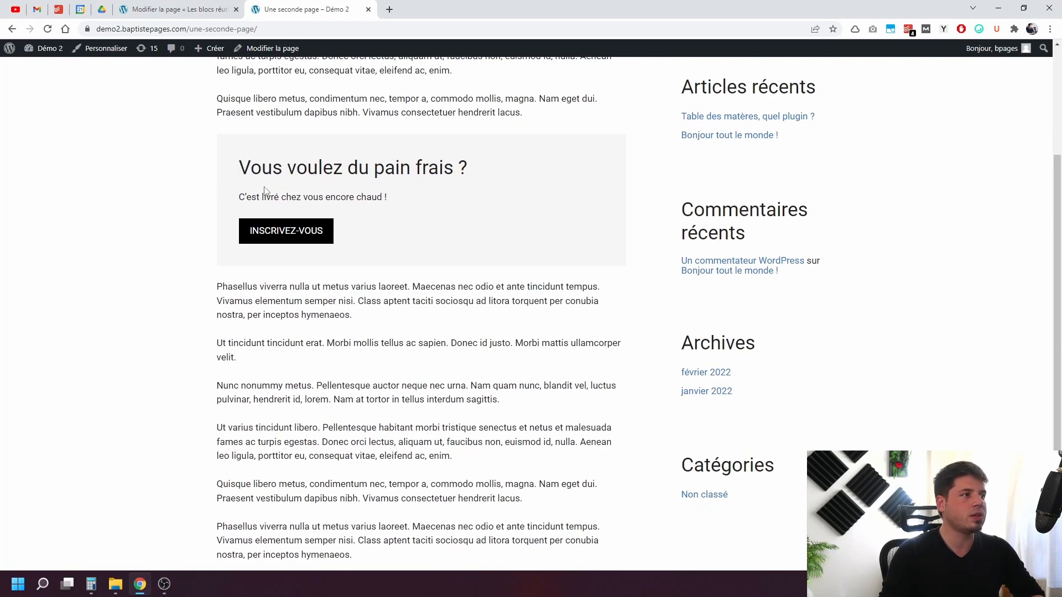
scroll(265, 191, up, 3)
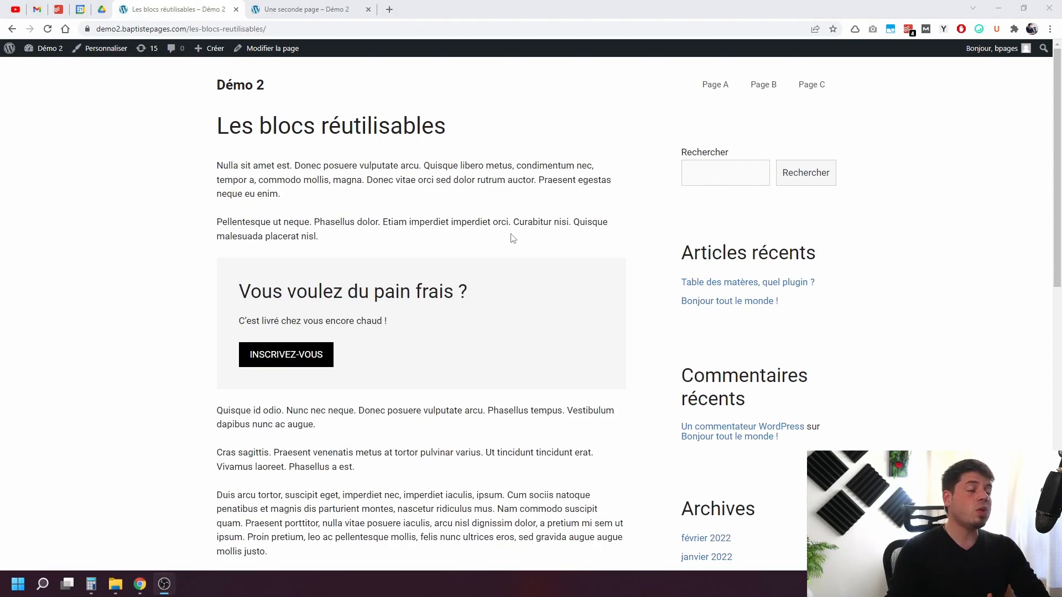
- Edit the reusable block's heading on "Une seconde page" to "Vous voulez du pain croustillant ?" and save the "appel action" changes
click(318, 10)
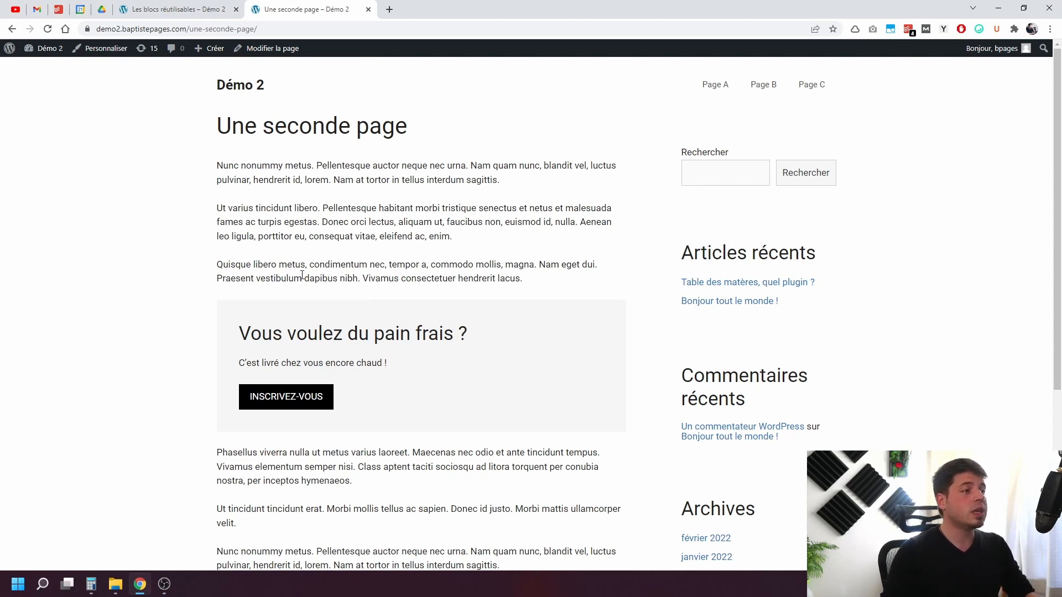
click(276, 48)
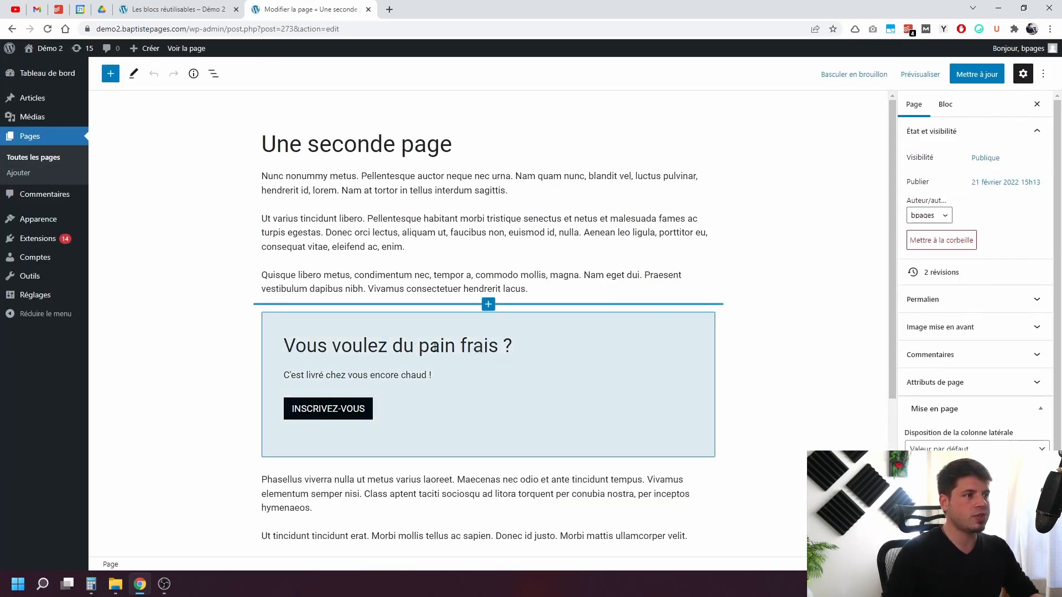
double_click(484, 348)
key(shift+Right)
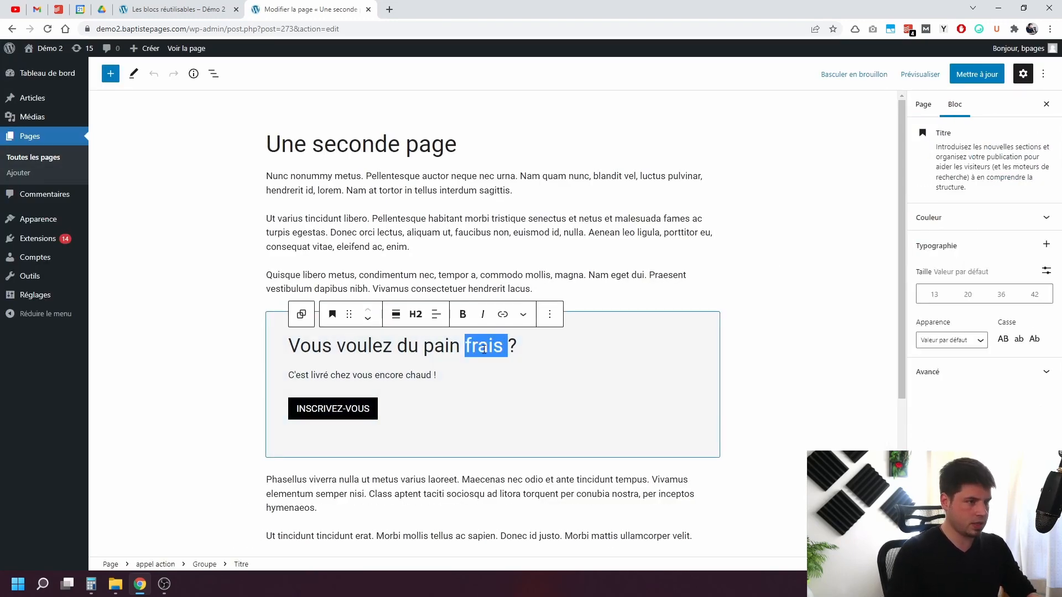
text(croustillant)
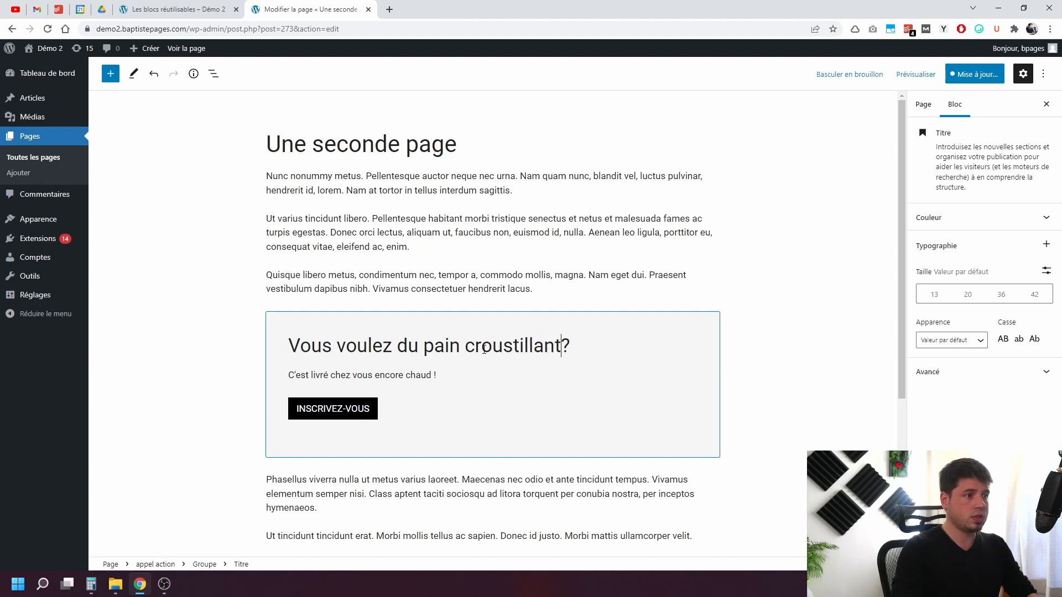
click(972, 77)
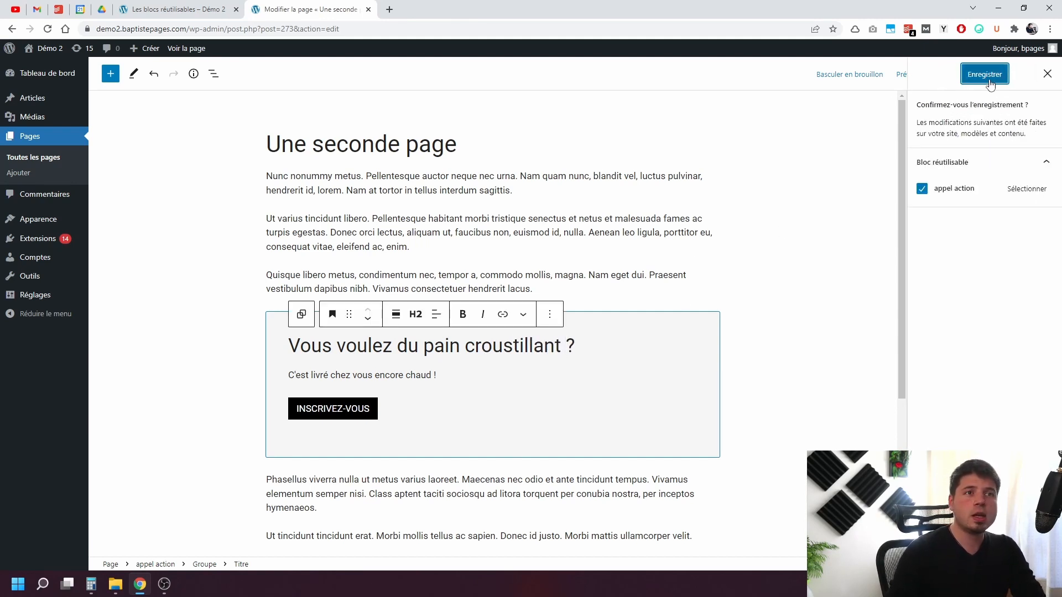
click(991, 83)
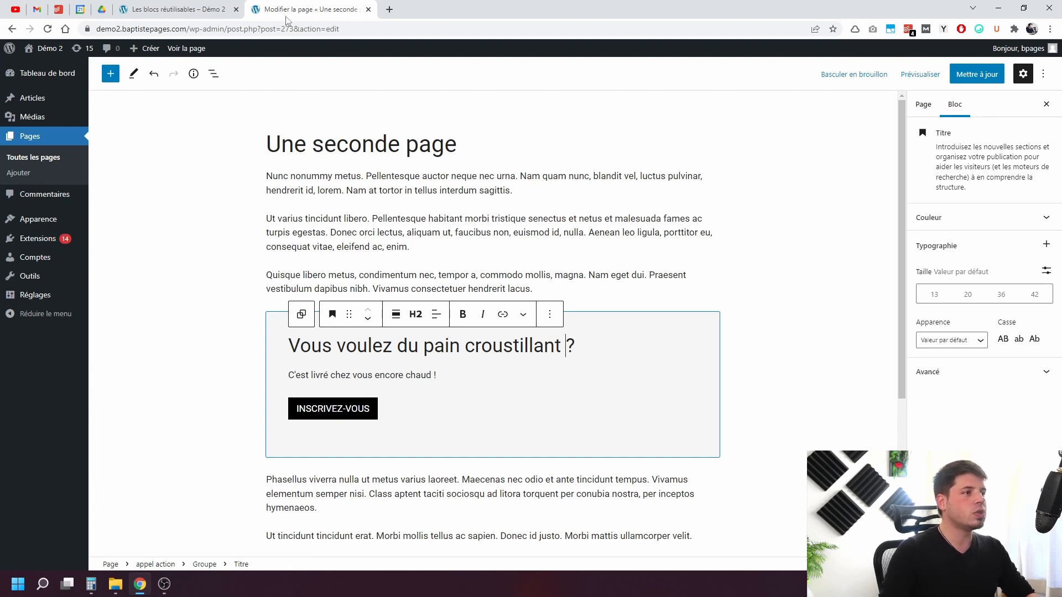
- Compare the call-to-action heading on the live "Une seconde page" and the reloaded "Les blocs réutilisables" page
click(186, 48)
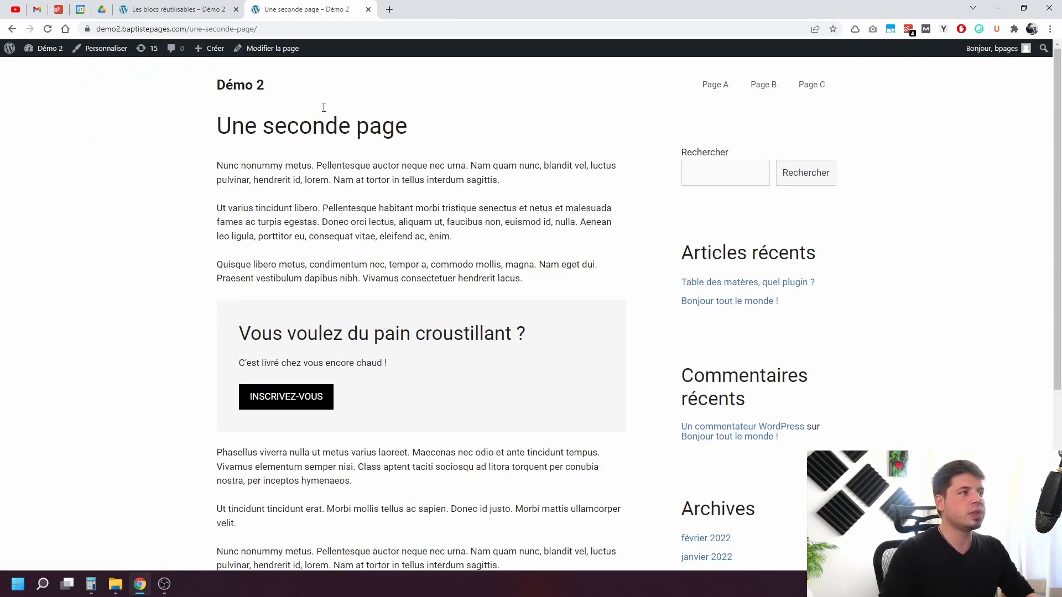
key(ctrl+shift+Tab)
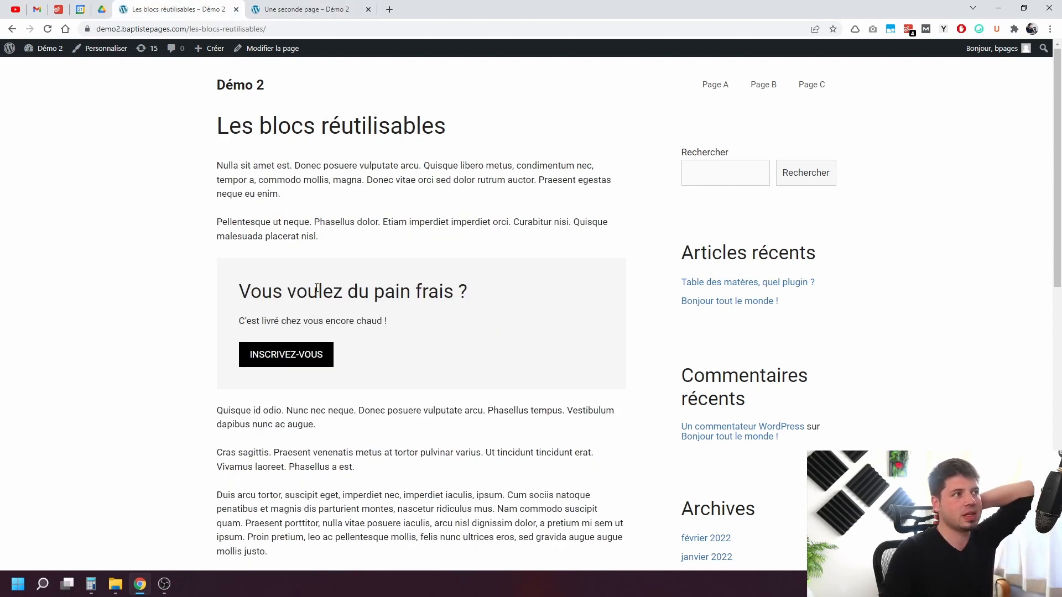
click(47, 29)
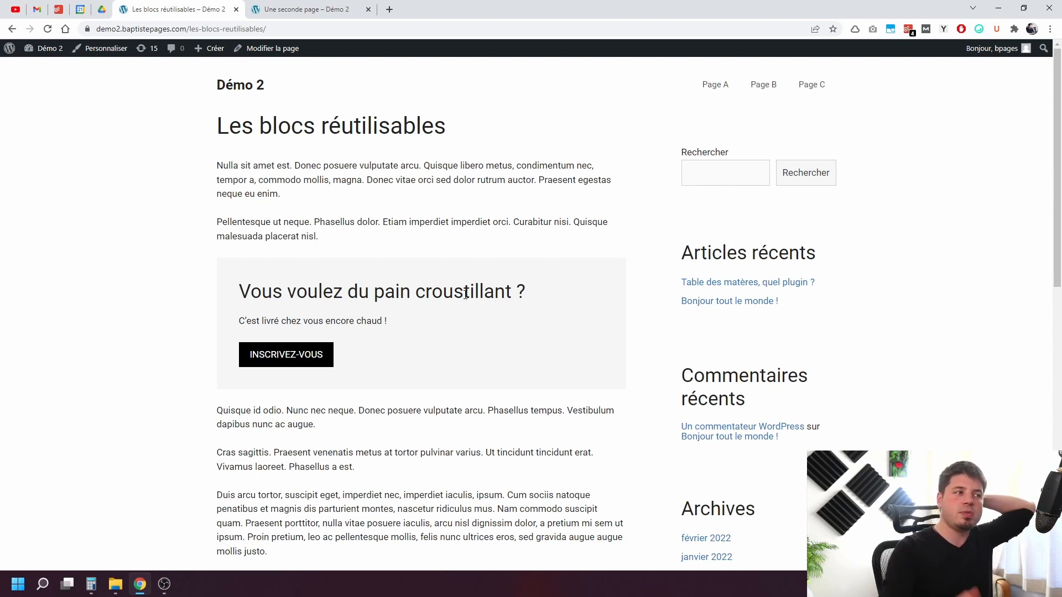
triple_click(432, 302)
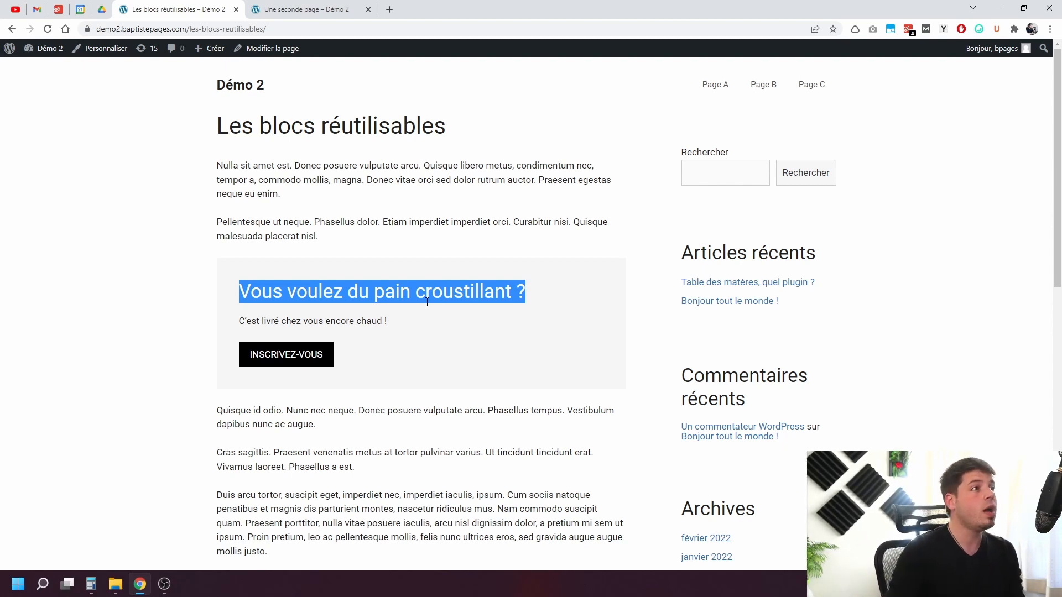
- Create a new page titled "Troisième page", keeping the two existing live pages open
click(301, 10)
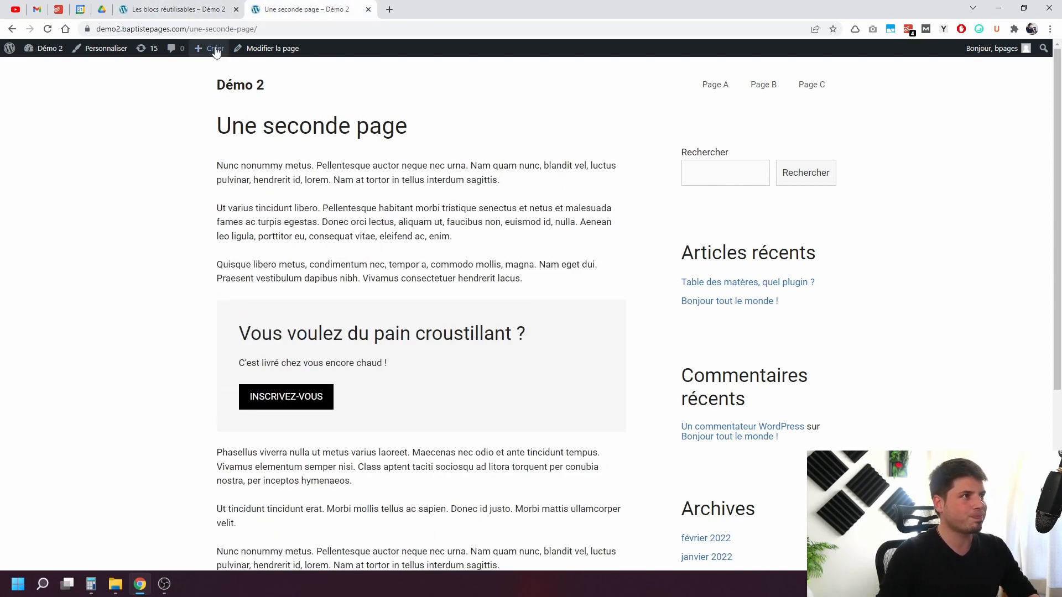
mouse_move(215, 52)
click(200, 97)
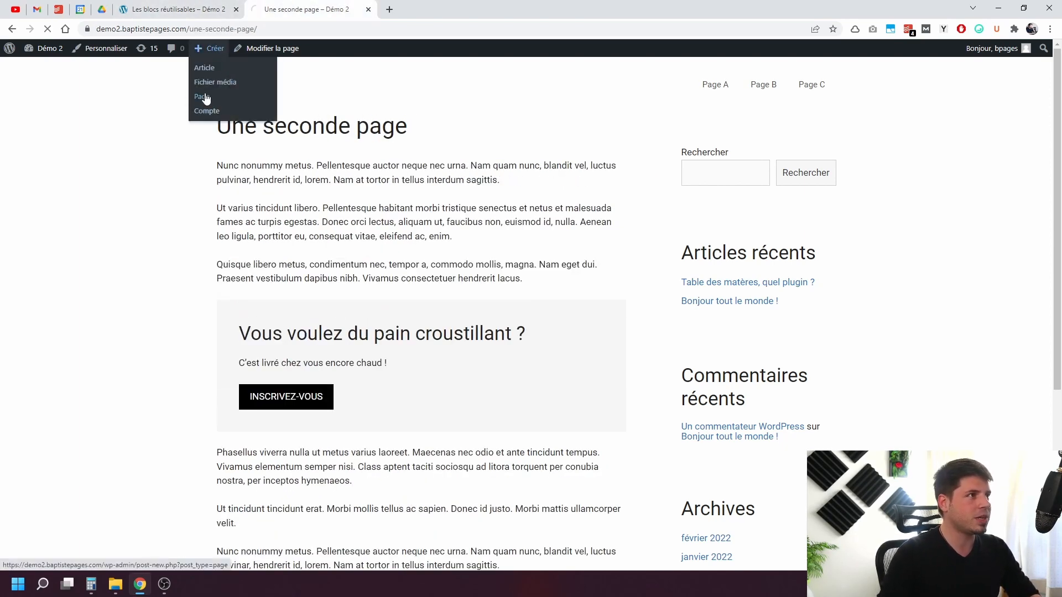
middle_click(15, 29)
drag(424, 6, 293, 7)
click(170, 5)
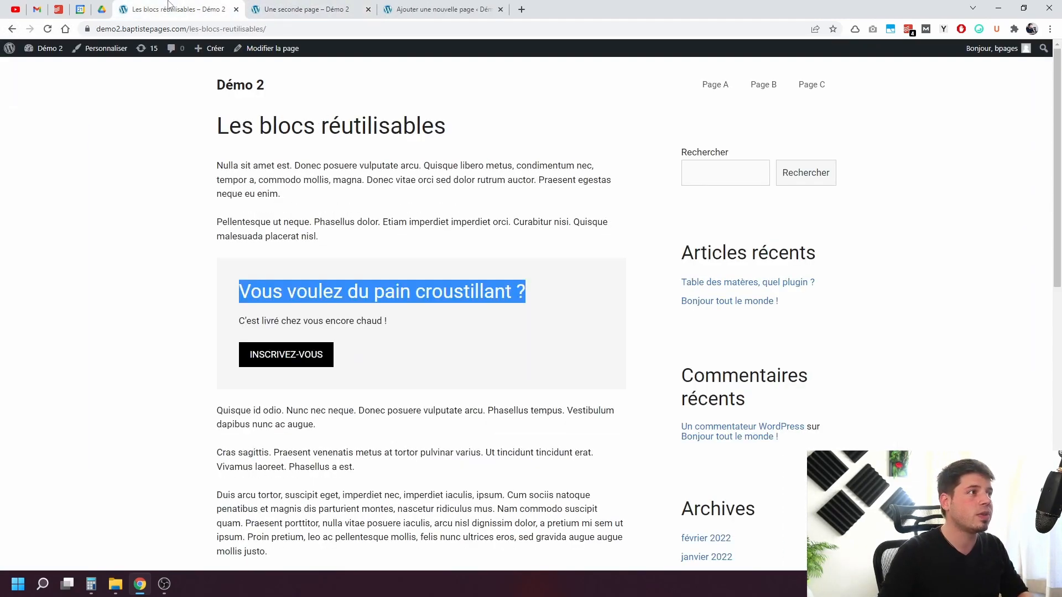
click(304, 8)
click(405, 4)
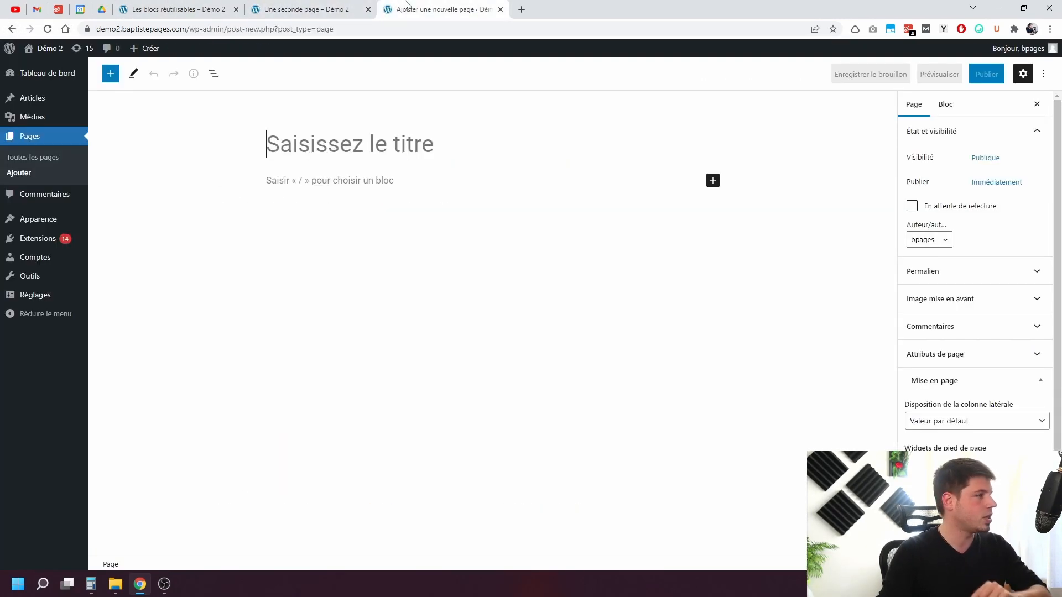
text(Trois)
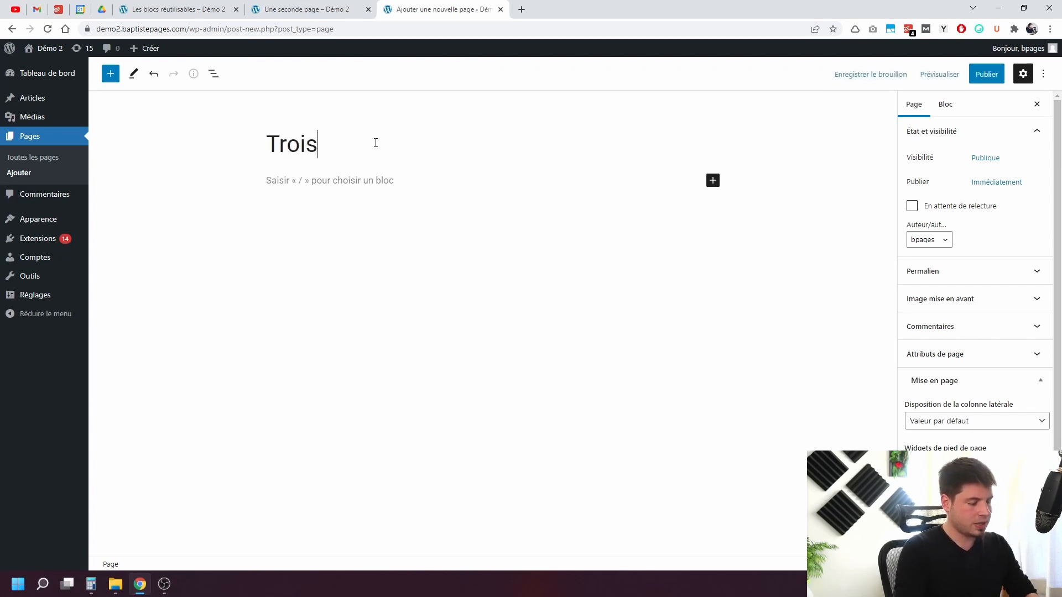
text(ième page)
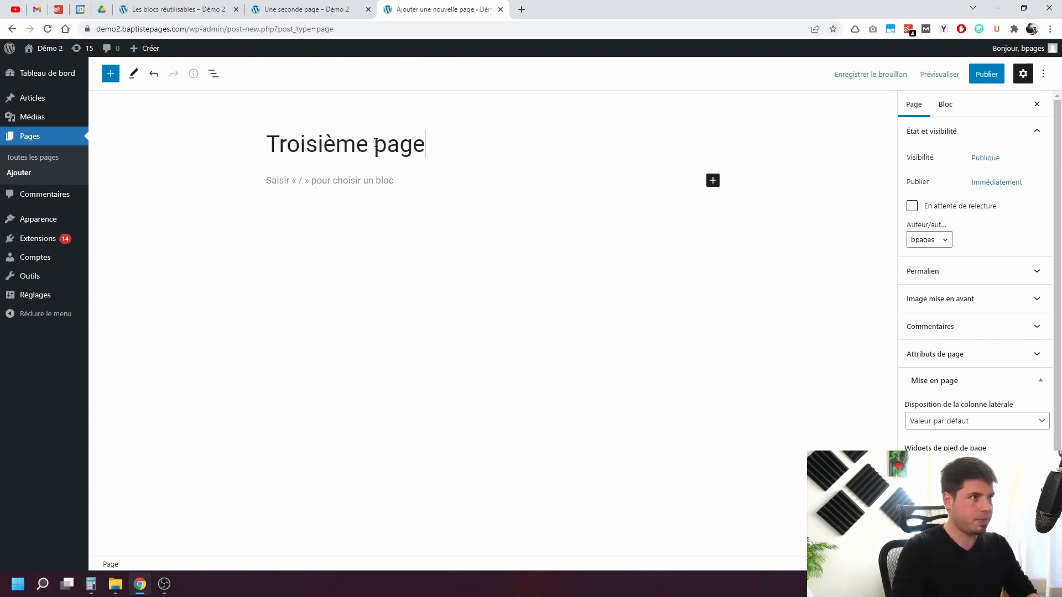
- Fill the body of "Troisième page" with three copies of the placeholder text beginning "Duis lobortis massa"
click(380, 175)
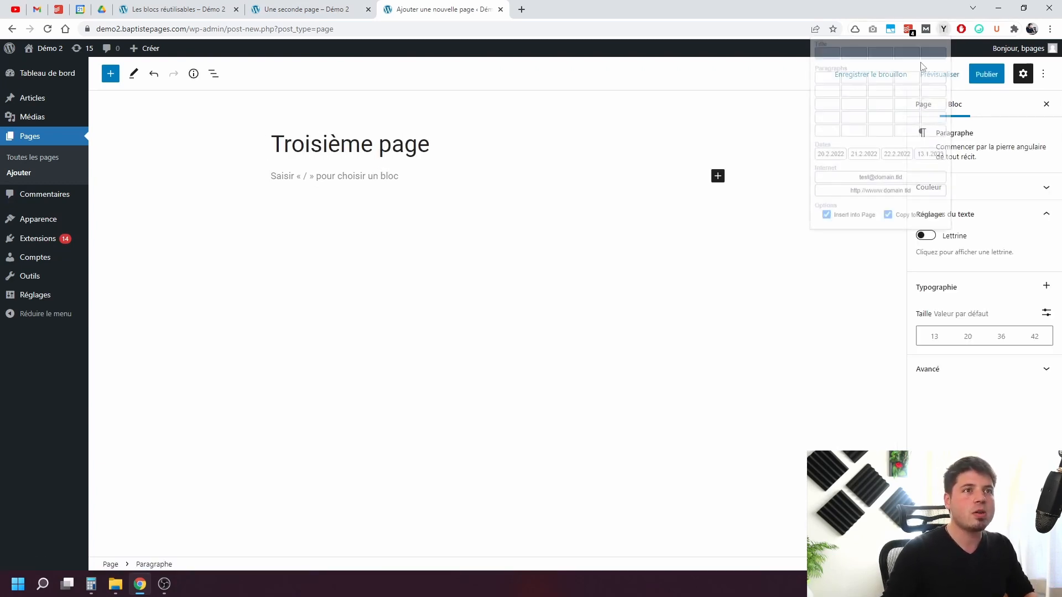
click(944, 28)
text(Duis lobortis massa imperdiet quam. Etiam rhoncus. Etiam rhoncus. Praesent nonummy mi in odio. Phasellus consectetuer vestibulum elit.  Nullam nulla eros, ultricies sit amet, nonummy id, imperdiet feugiat, pede. Curabitur ullamcorper ultricies nisi. Morbi mattis ullamcorper velit. Fusce vulputate eleifend sapien. In ac felis quis tortor malesuada pretium.  Praesent egestas neque eu enim. Pellentesque dapibus hendrerit tortor. Praesent congue erat at massa. Fusce fermentum odio nec arcu. Nulla sit amet est.)
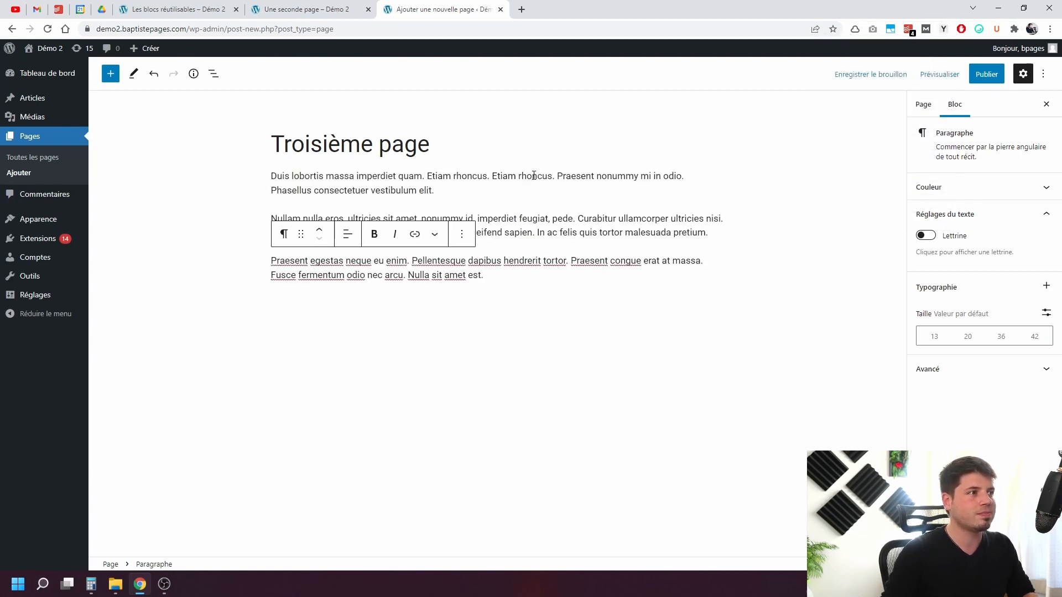
key(Return)
text(Duis lobortis massa imperdiet quam. Etiam rhoncus. Etiam rhoncus. Praesent nonummy mi in odio. Phasellus consectetuer vestibulum elit.  Nullam nulla eros, ultricies sit amet, nonummy id, imperdiet feugiat, pede. Curabitur ullamcorper ultricies nisi. Morbi mattis ullamcorper velit. Fusce vulputate eleifend sapien. In ac felis quis tortor malesuada pretium.  Praesent egestas neque eu enim. Pellentesque dapibus hendrerit tortor. Praesent congue erat at massa. Fusce fermentum odio nec arcu. Nulla sit amet est.)
key(Return)
text(Duis lobortis massa imperdiet quam. Etiam rhoncus. Etiam rhoncus. Praesent nonummy mi in odio. Phasellus consectetuer vestibulum elit. Nullam nulla eros, ultricies sit amet, nonummy id, imperdiet feugiat, pede. Curabitur ullamcorper ultricies nisi. Morbi mattis ullamcorper velit. Fusce vulputate eleifend sapien. In ac felis quis tortor malesuada pretium. Praesent egestas neque eu enim. Pellentesque dapibus hendrerit tortor. Praesent congue erat at massa. Fusce fermentum odio nec arcu. Nulla sit amet est.)
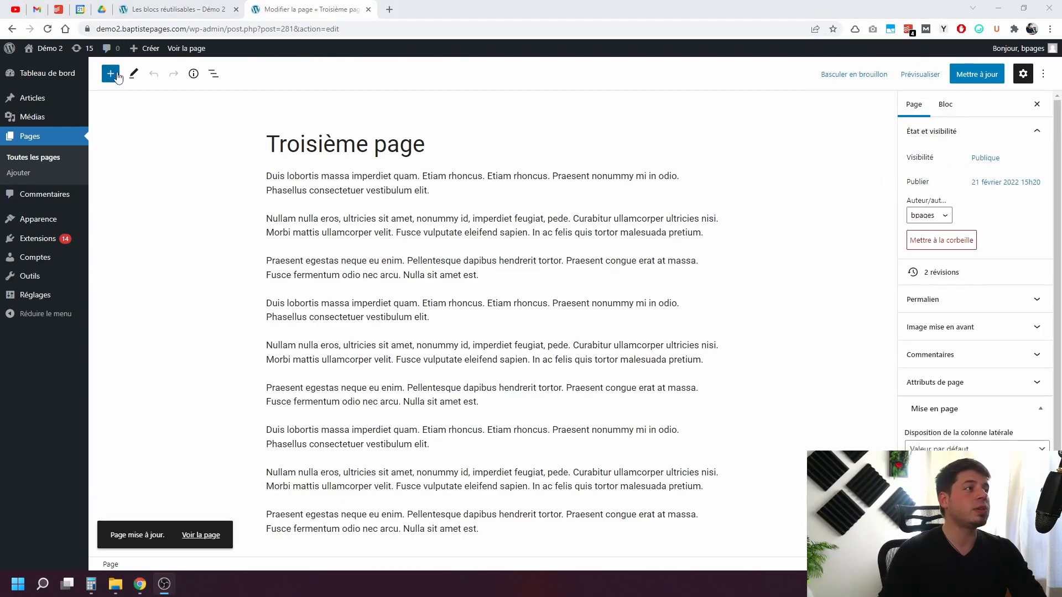
- Insert the reusable block "appel action" after the second paragraph of "Troisième page"
click(116, 75)
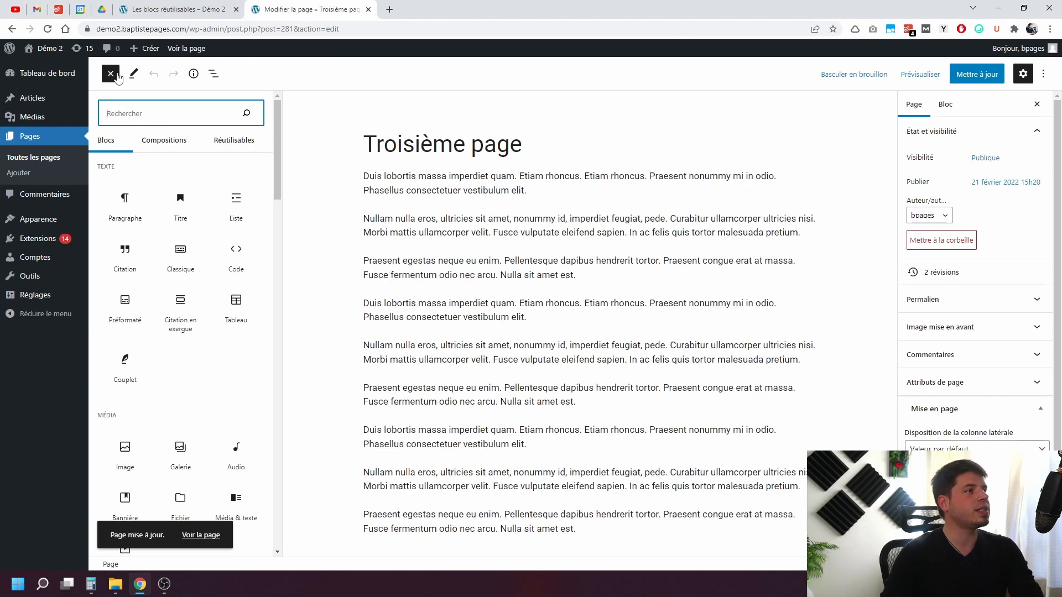
click(222, 140)
drag(126, 204, 500, 253)
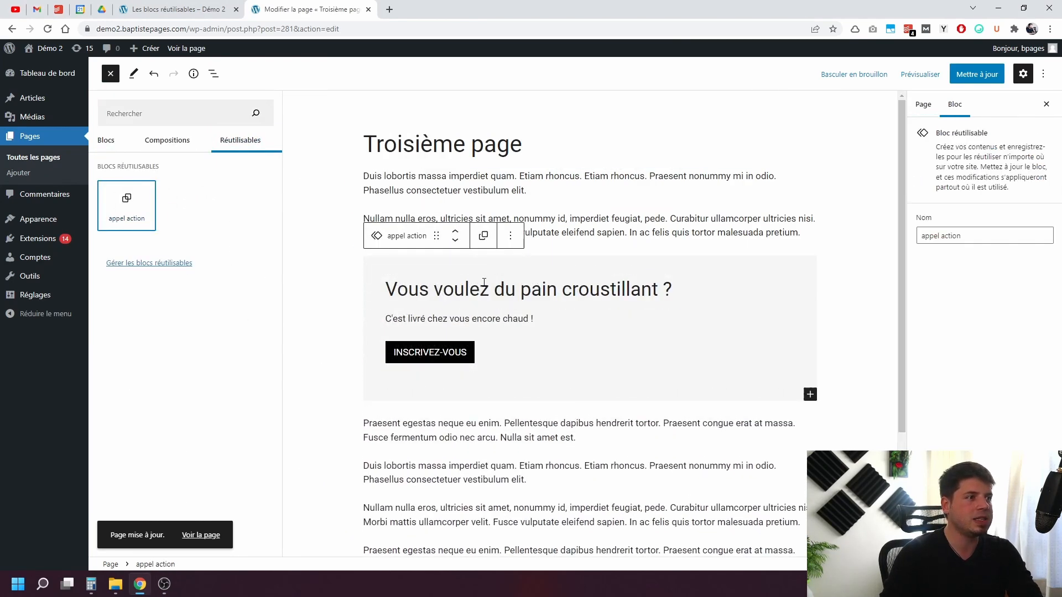
- Select the whole "appel action" block, show the page's block structure and convert the block to regular blocks
double_click(658, 288)
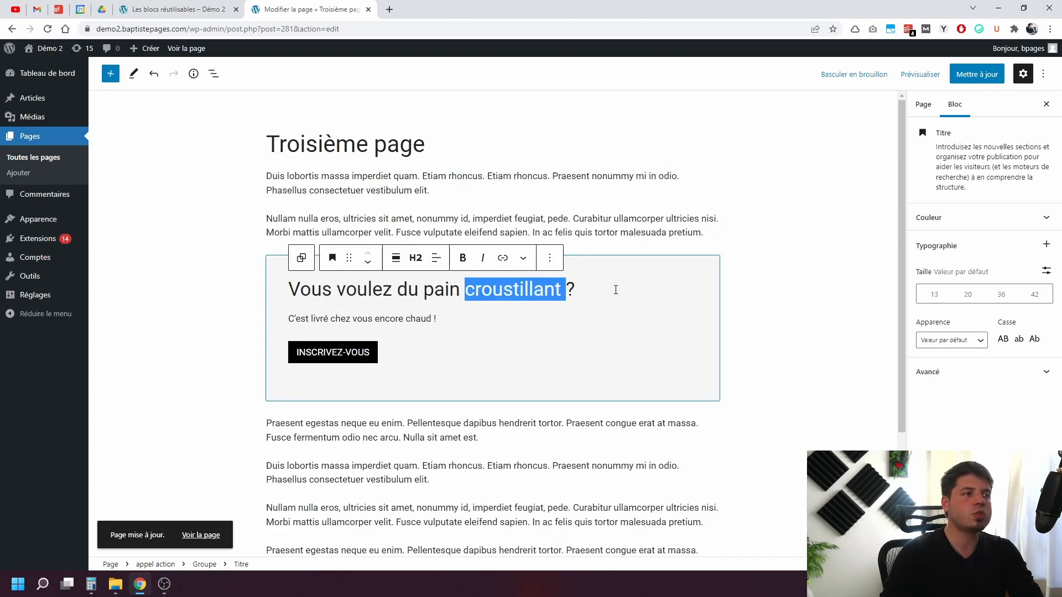
click(185, 297)
click(303, 258)
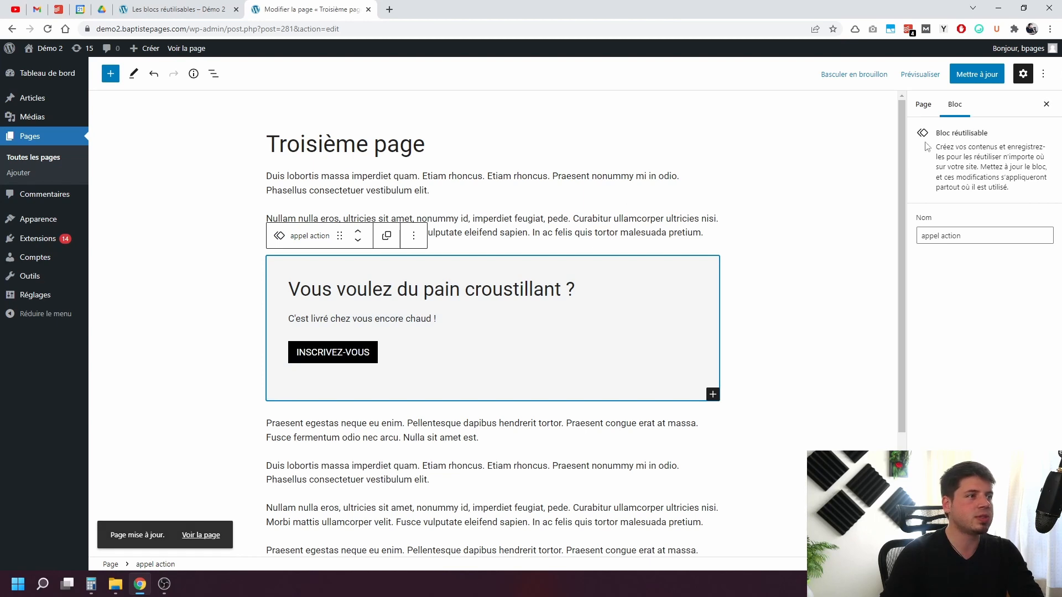
click(213, 75)
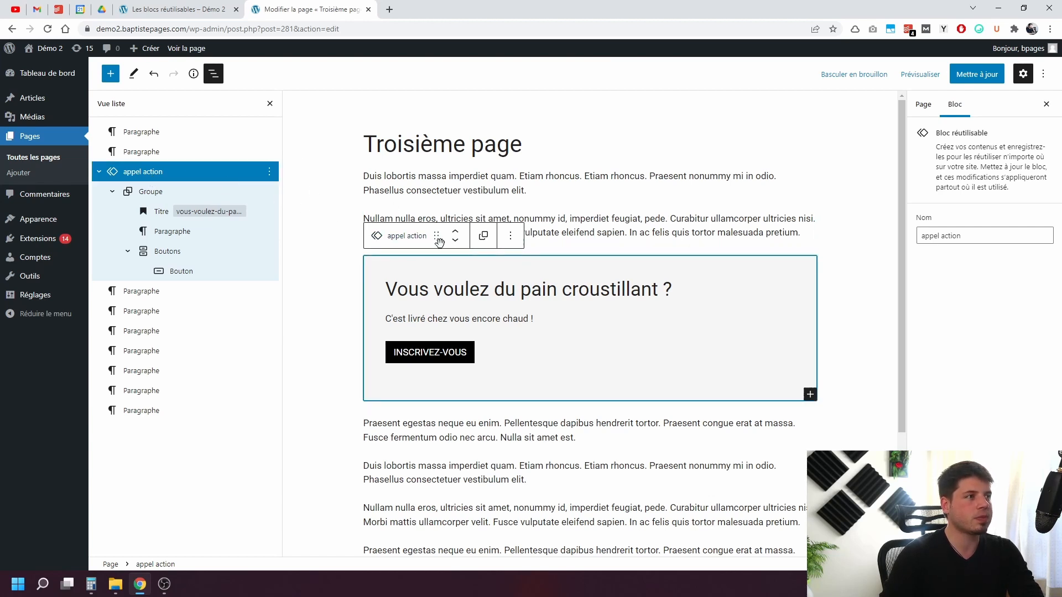
click(484, 237)
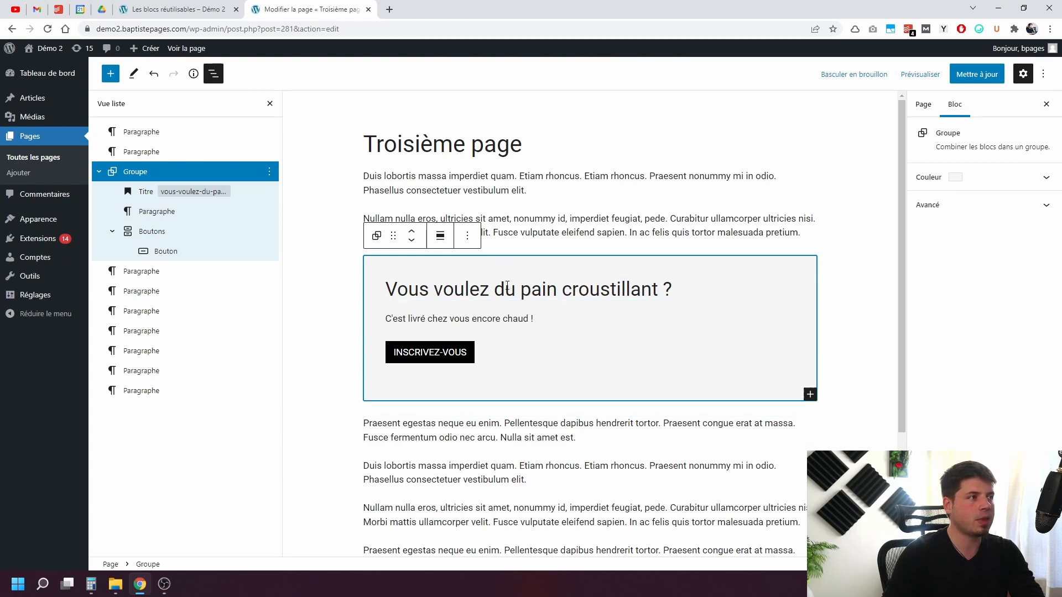
- Change the heading of the detached call to action on "Troisième page" to "Vous voulez des pâtisseries ?", correcting its spelling
click(540, 293)
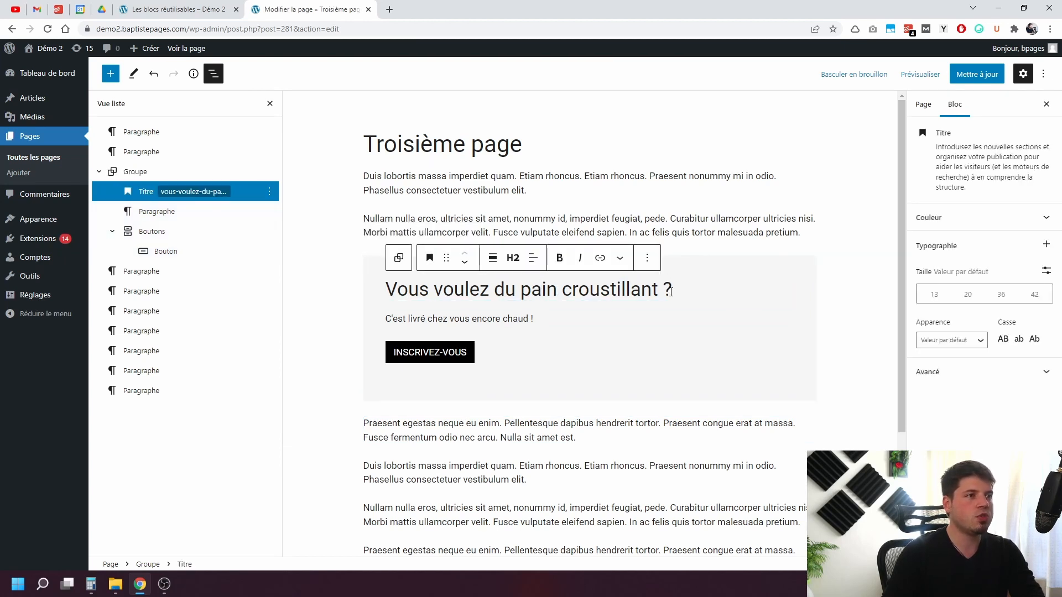
drag(671, 293, 428, 298)
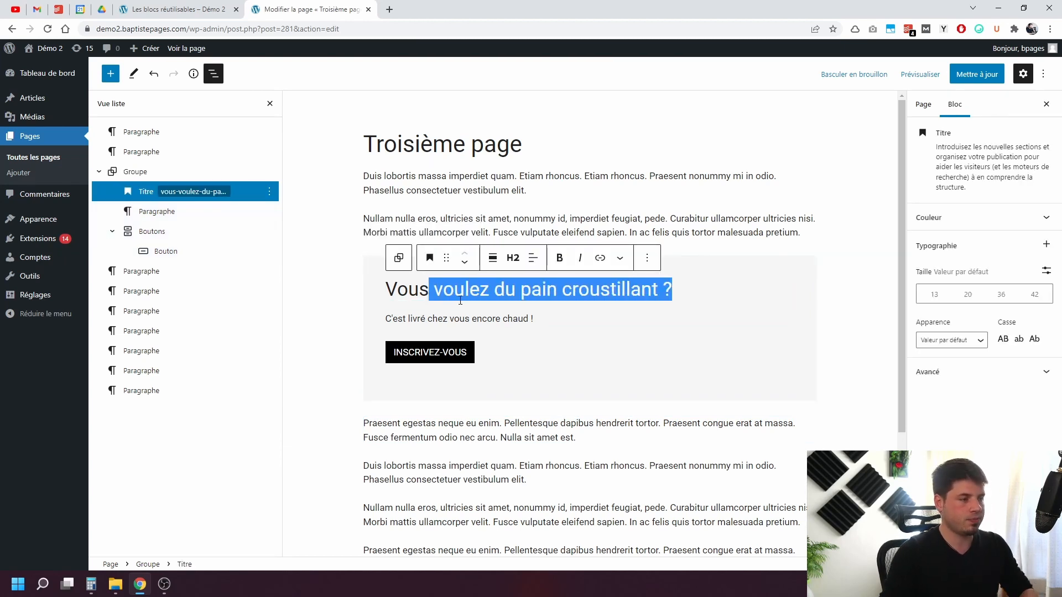
text(voulez des b)
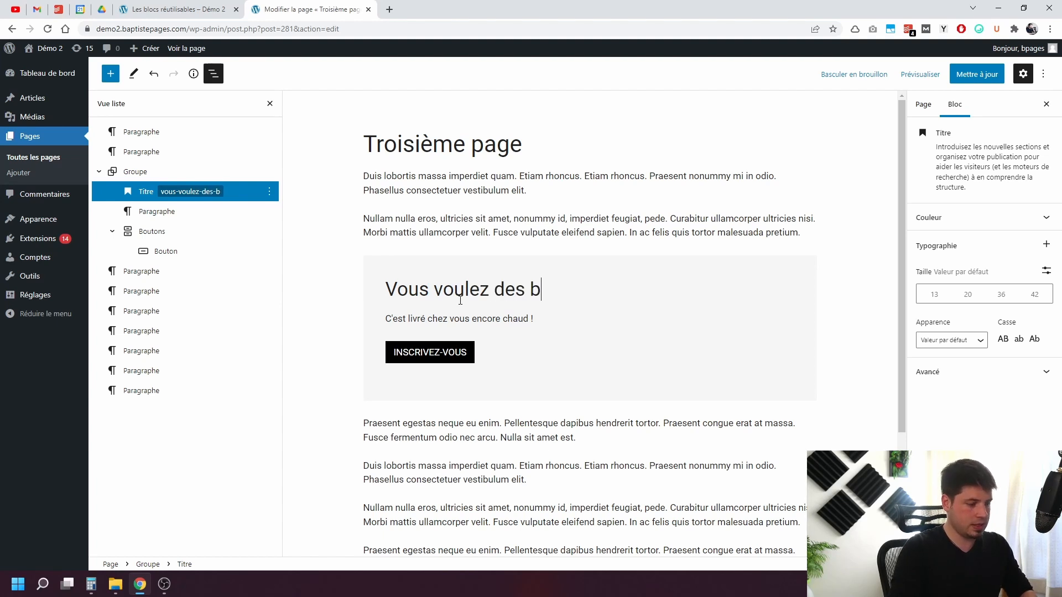
key(BackSpace)
text(patisse)
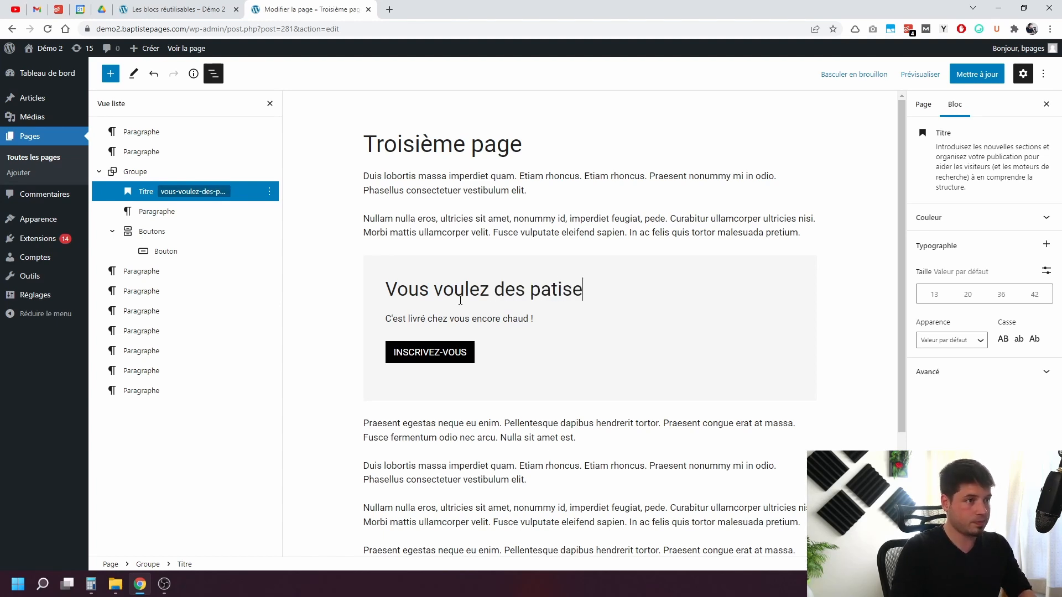
key(BackSpace)
text(seir)
key(BackSpace)
key(BackSpace)
text(rie)
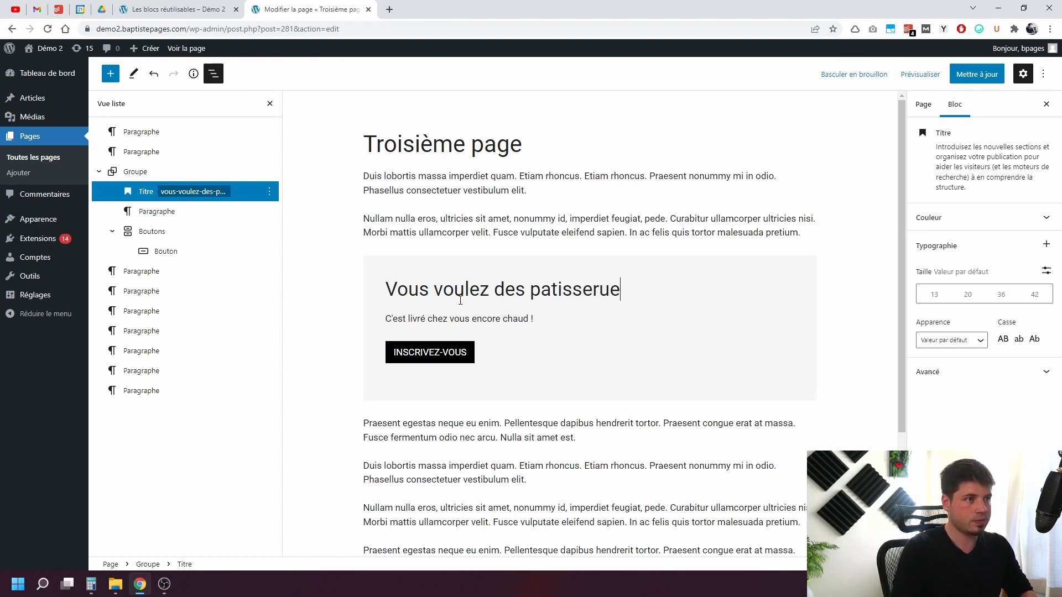
key(BackSpace)
key(BackSpace)
text(ies ?)
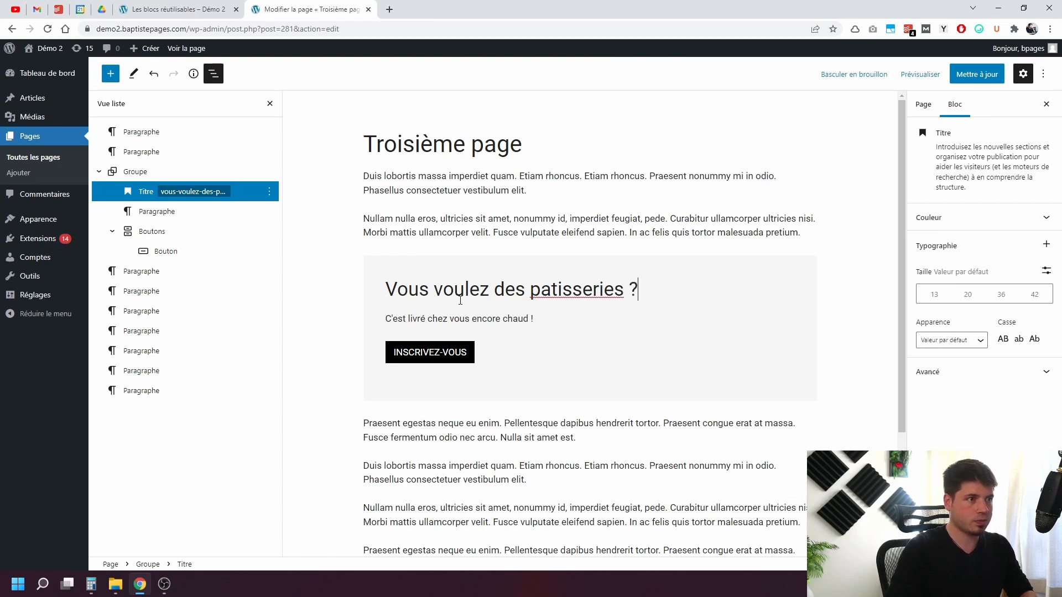
right_click(570, 289)
click(578, 297)
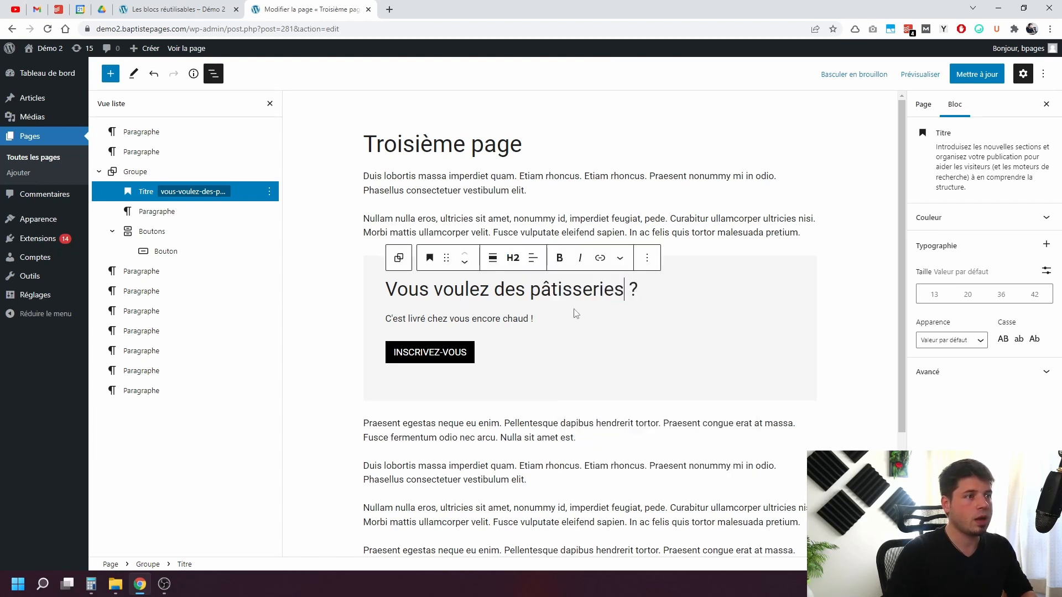
- Update "Troisième page" and view its live version
click(983, 74)
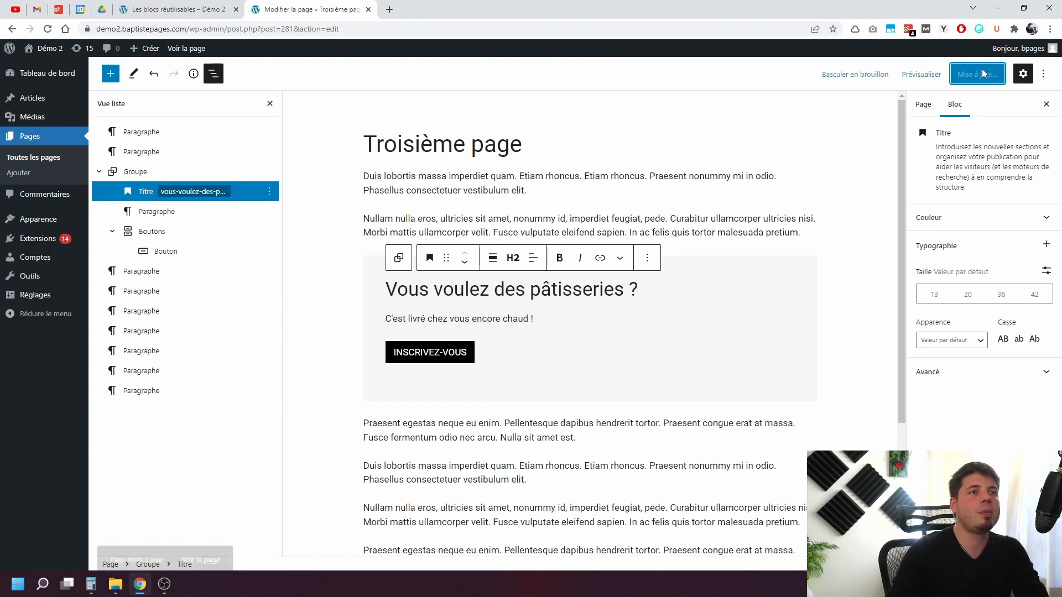
click(211, 539)
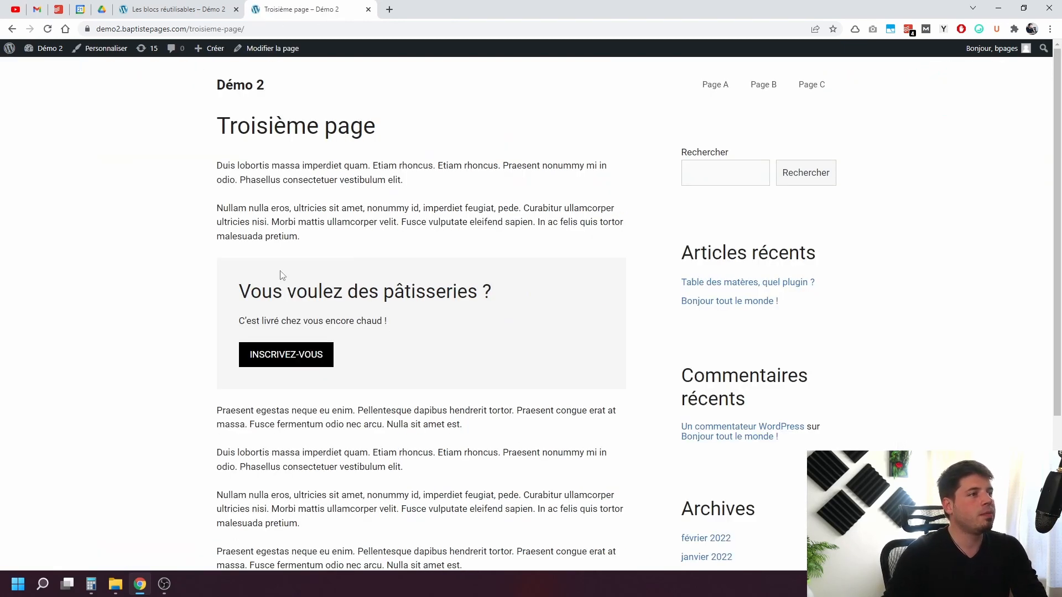
- Check the call-to-action heading on the reloaded live page "Les blocs réutilisables" and on the live page "Une seconde page"
click(185, 7)
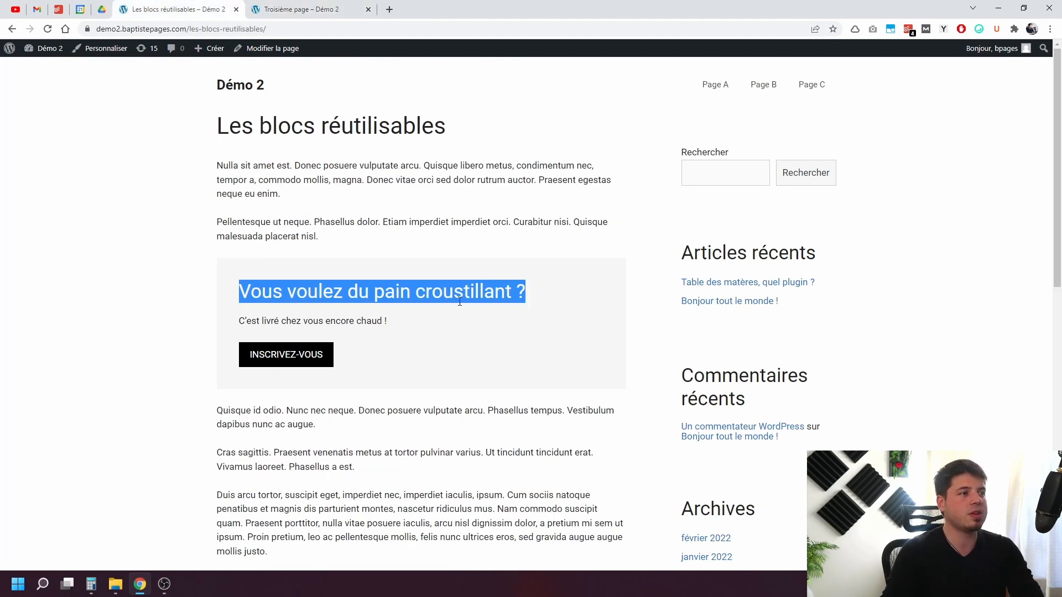
click(48, 29)
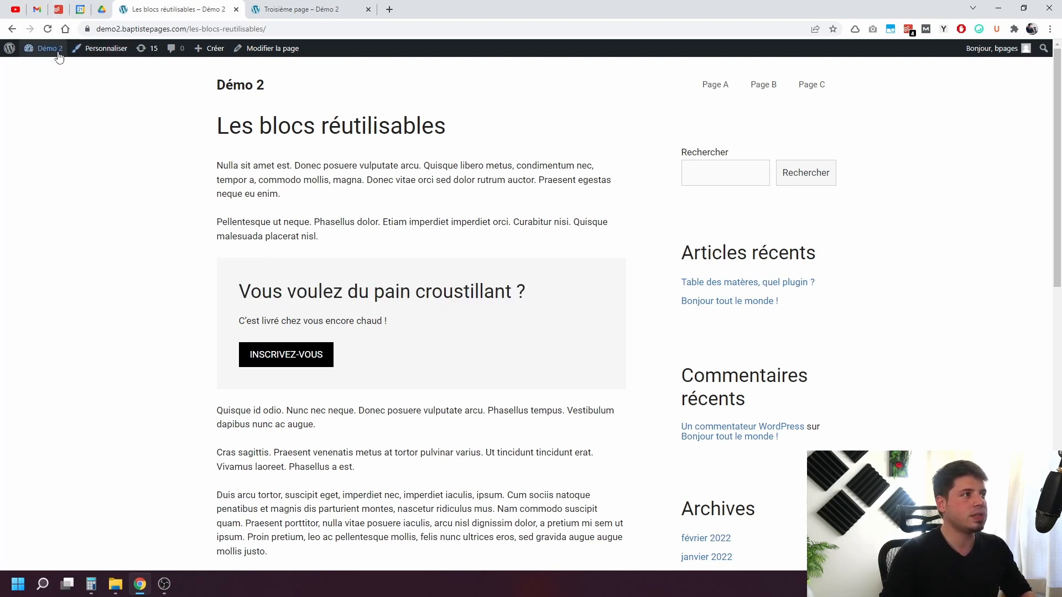
click(58, 52)
click(35, 174)
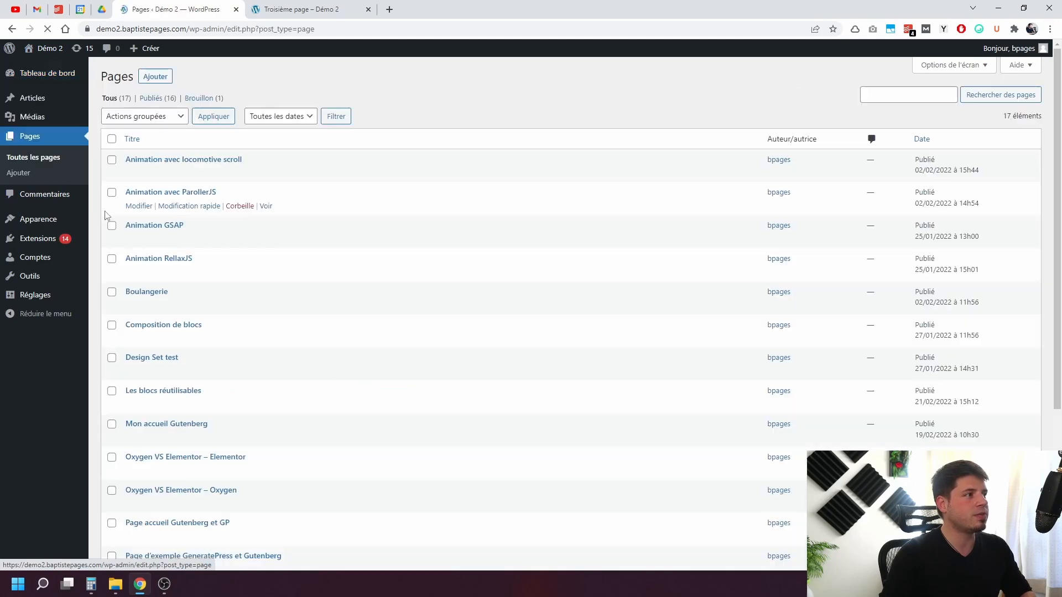
scroll(242, 361, down, 1)
scroll(241, 362, down, 3)
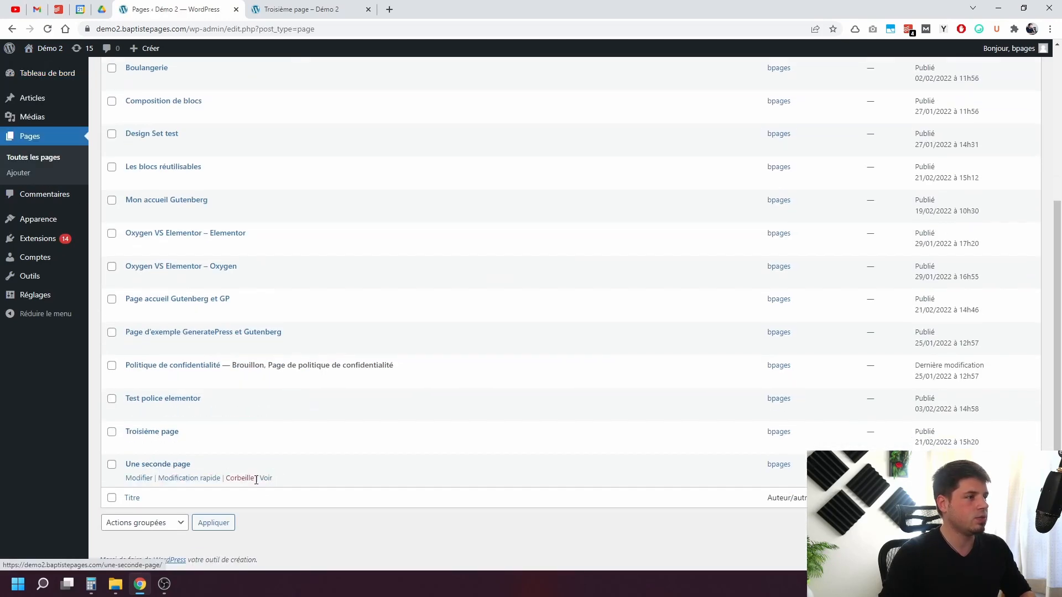
click(266, 479)
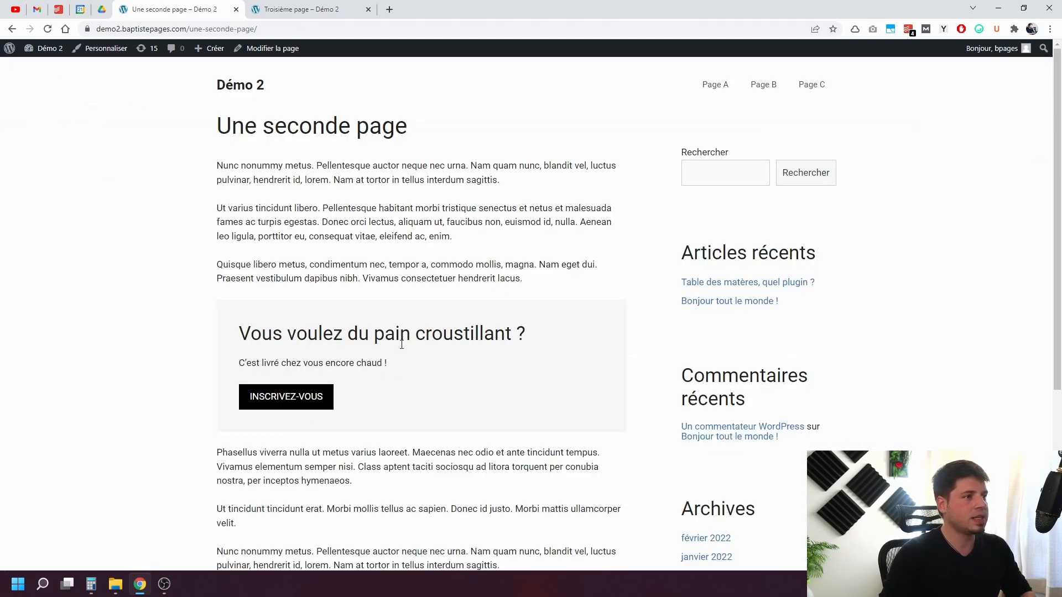
- Compare the call to action on the live "Troisième page" with the one on "Une seconde page"
click(307, 8)
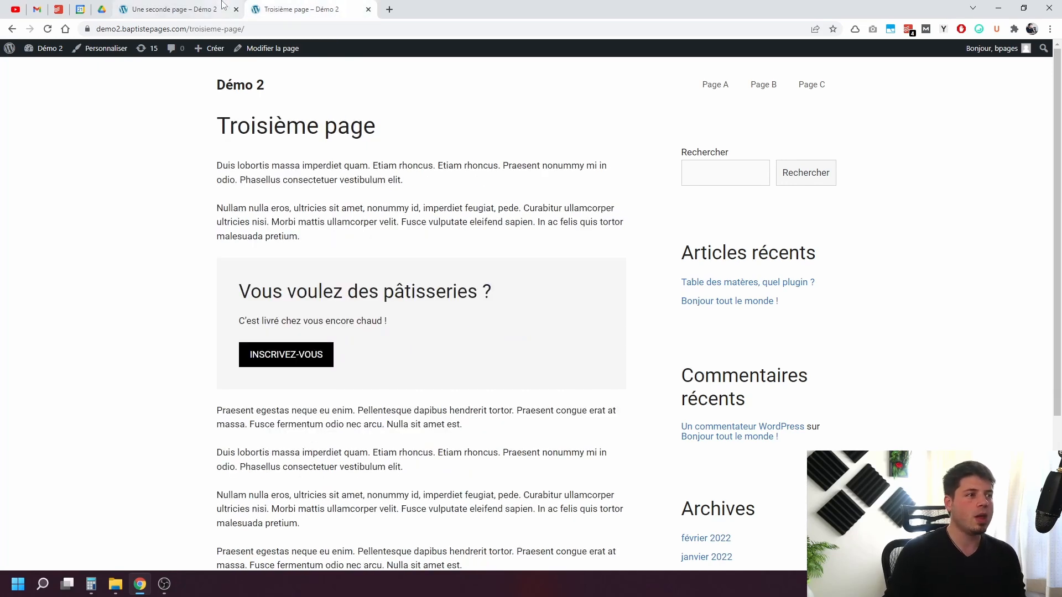
click(171, 9)
click(288, 4)
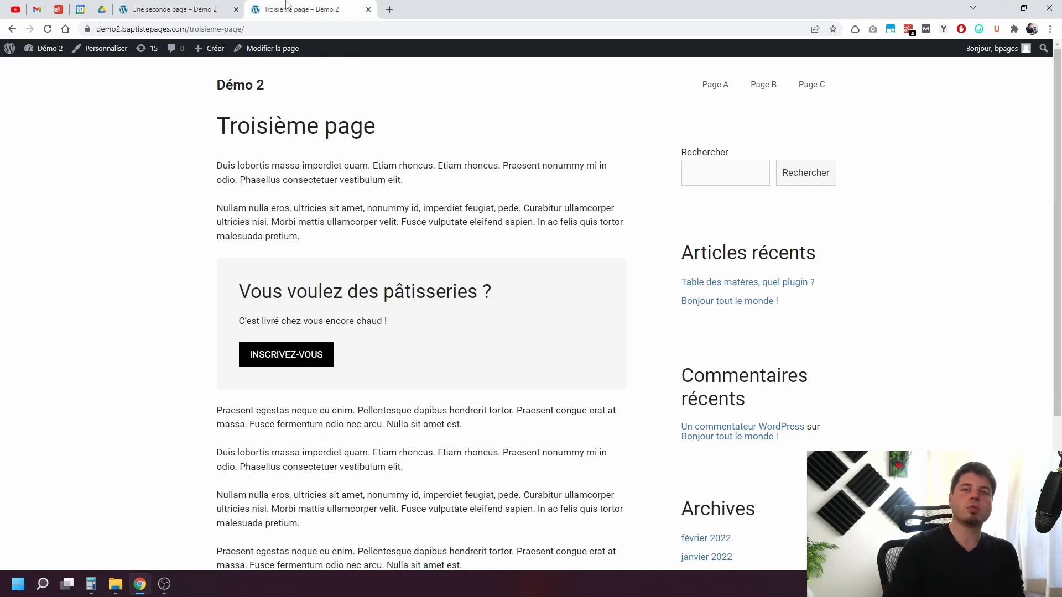